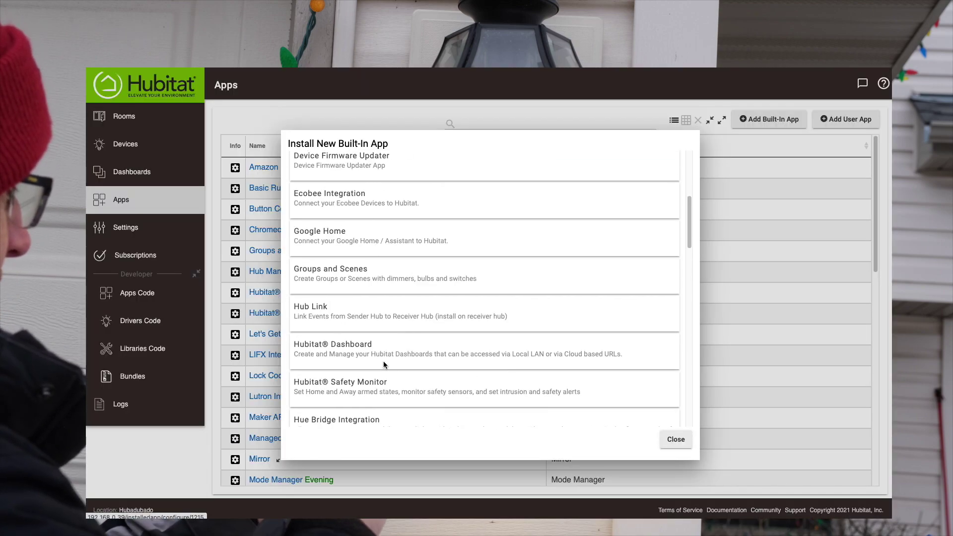
Step: Open the LIFX Integration built-in app to view its installed devices and the section for adding LIFX devices
{"action": "scroll", "coordinate": [384, 365], "scroll_direction": "down", "scroll_amount": 3}
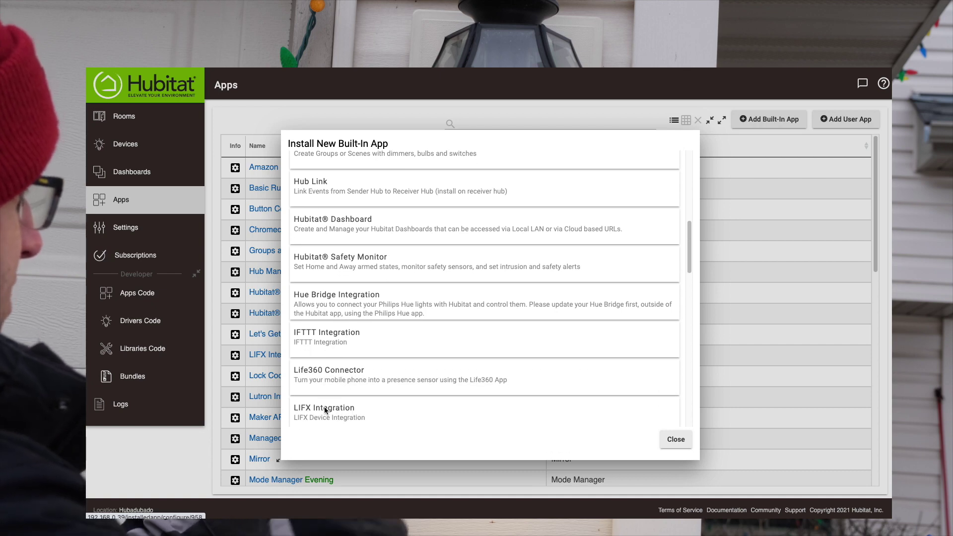
{"action": "left_click", "coordinate": [325, 409]}
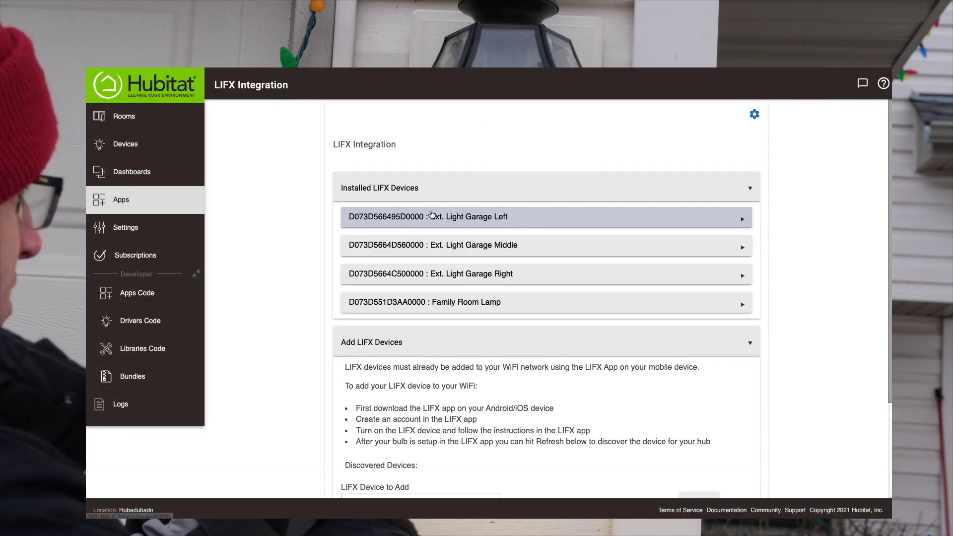
{"action": "left_click", "coordinate": [398, 351]}
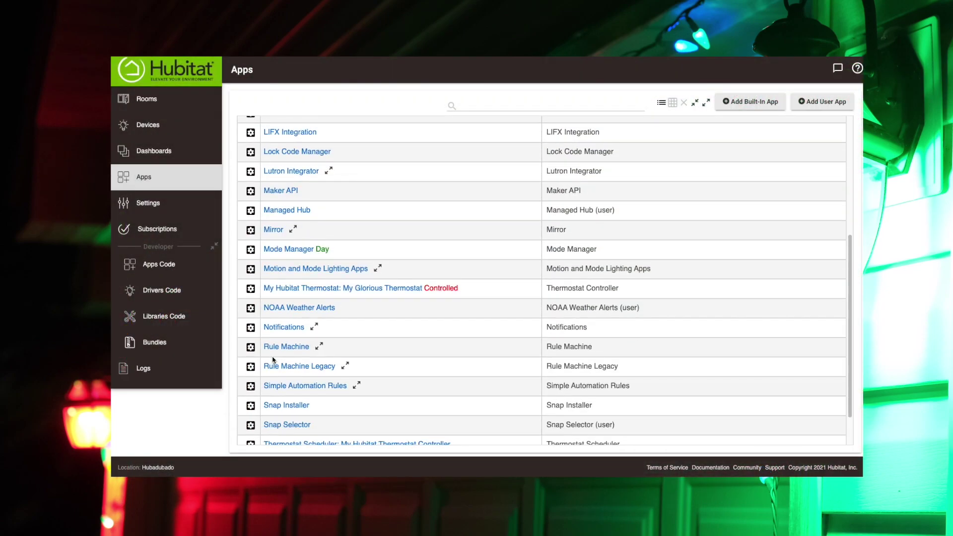
Step: Create a new rule in Rule Machine and name it "Holiday light rotation"
{"action": "left_click", "coordinate": [283, 348]}
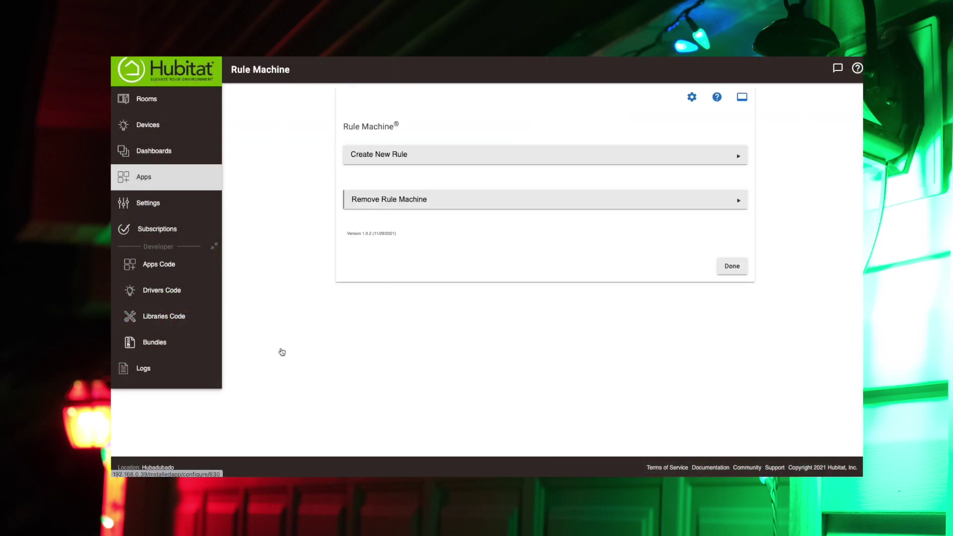
{"action": "left_click", "coordinate": [387, 166]}
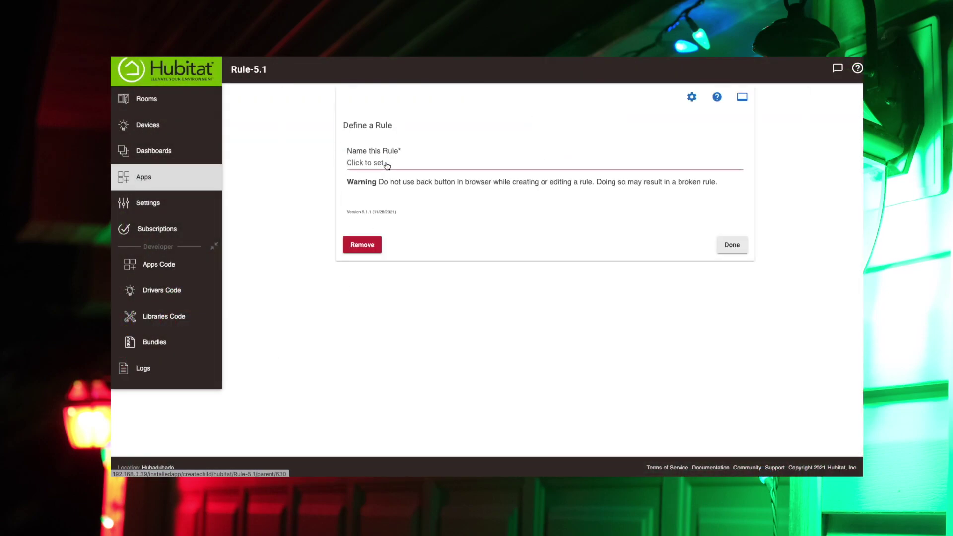
{"action": "left_click", "coordinate": [386, 162]}
{"action": "type", "text": "Hokli"}
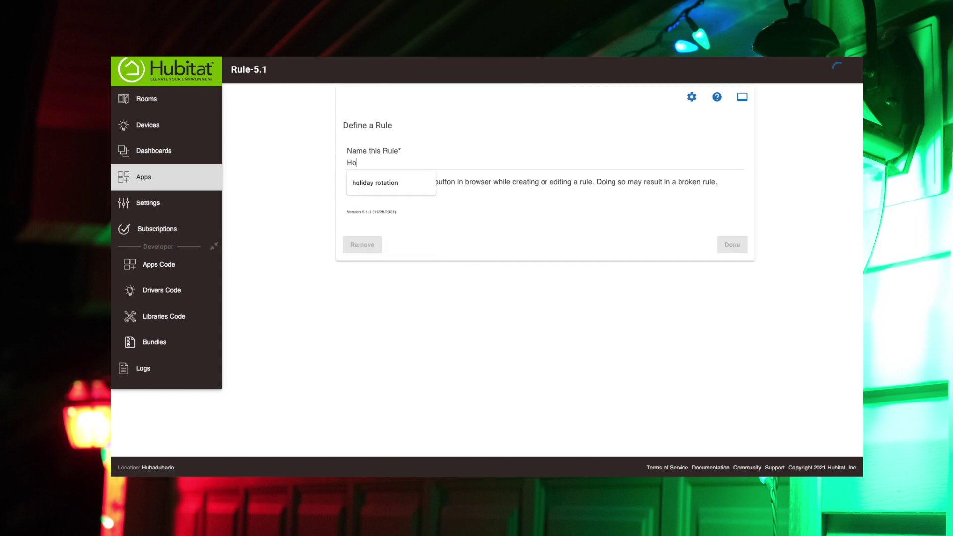
{"action": "key", "text": "BackSpace"}
{"action": "type", "text": "liday lig"}
{"action": "type", "text": "ht roation"}
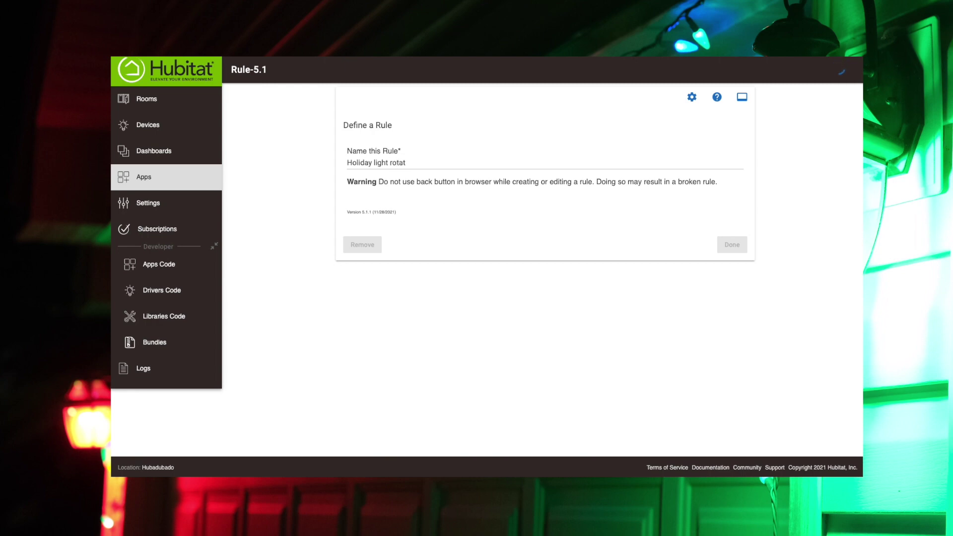
{"action": "type", "text": "ion"}
{"action": "left_click", "coordinate": [537, 239]}
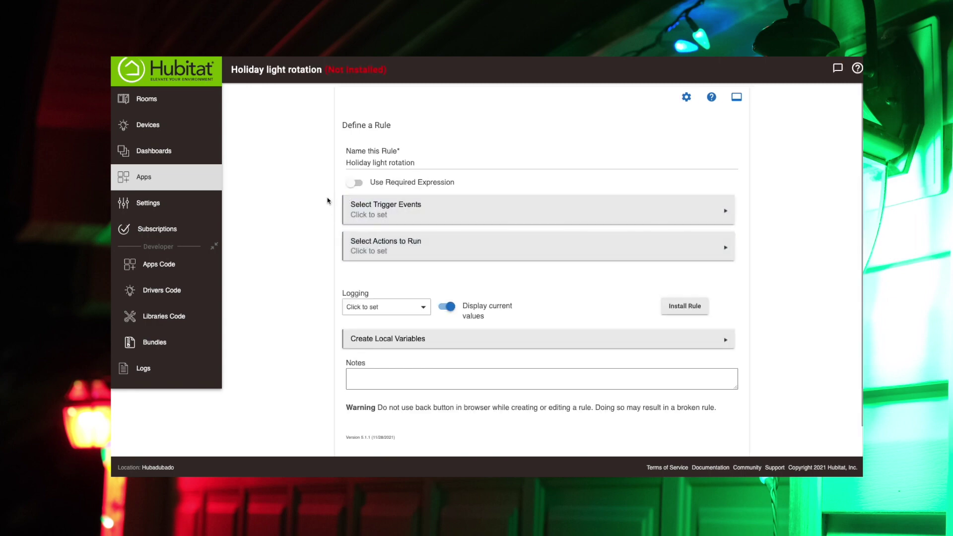
Step: Add a Certain Time trigger event to the rule, set to Sunset with an offset of 11 minutes
{"action": "left_click", "coordinate": [371, 210]}
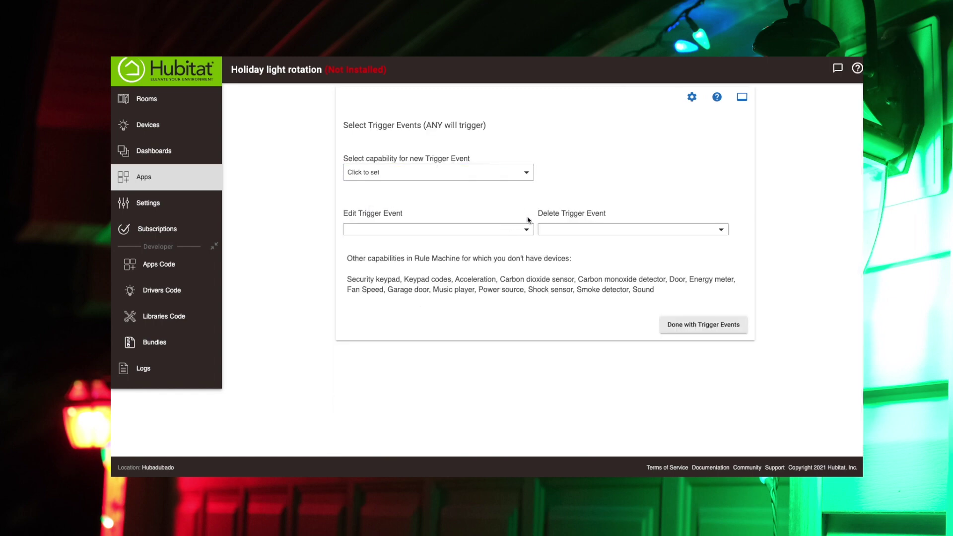
{"action": "left_click", "coordinate": [527, 174]}
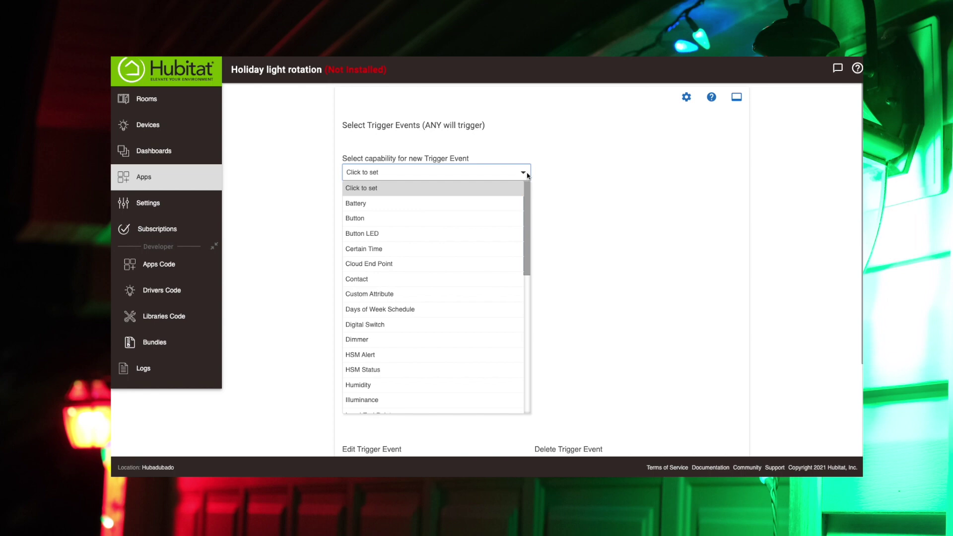
{"action": "left_click", "coordinate": [472, 249]}
{"action": "left_click", "coordinate": [429, 212]}
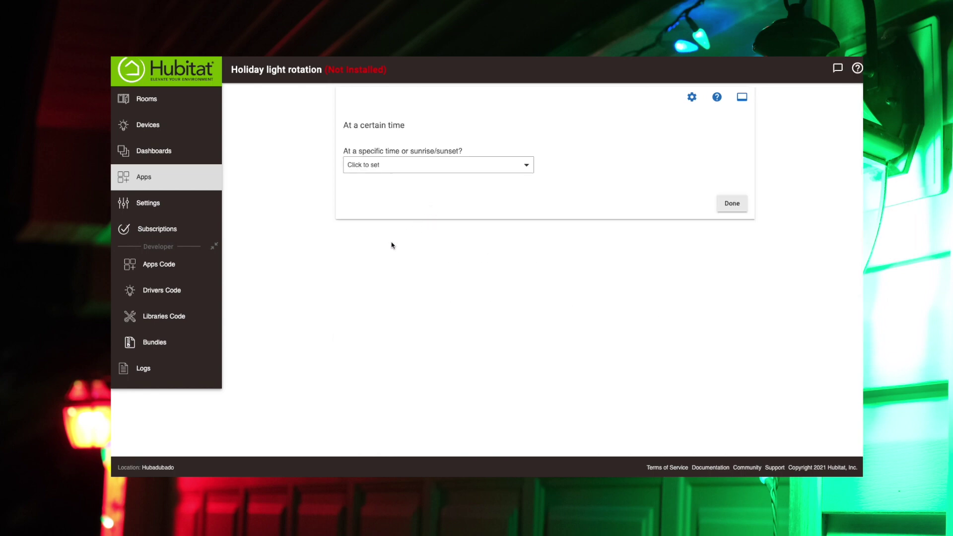
{"action": "left_click", "coordinate": [390, 170]}
{"action": "left_click", "coordinate": [368, 226]}
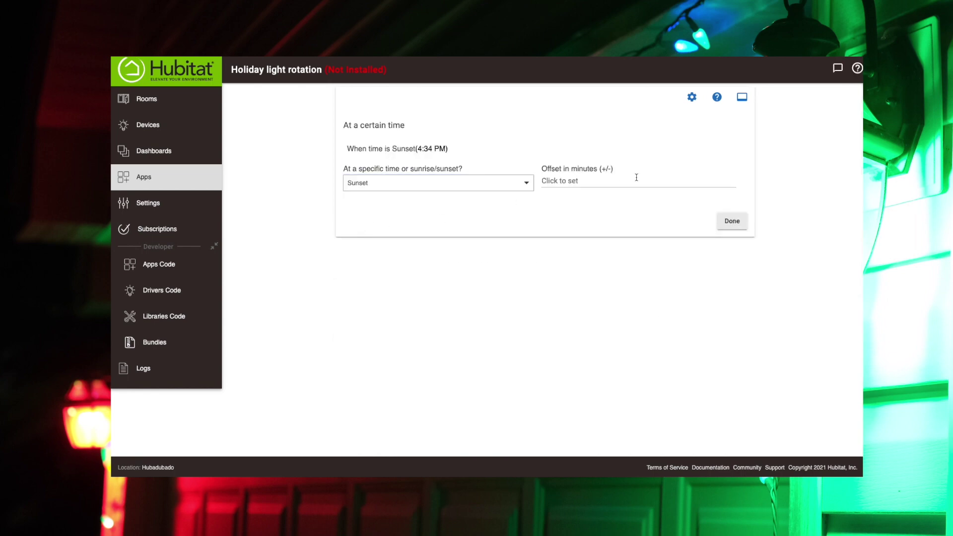
{"action": "type", "text": "11"}
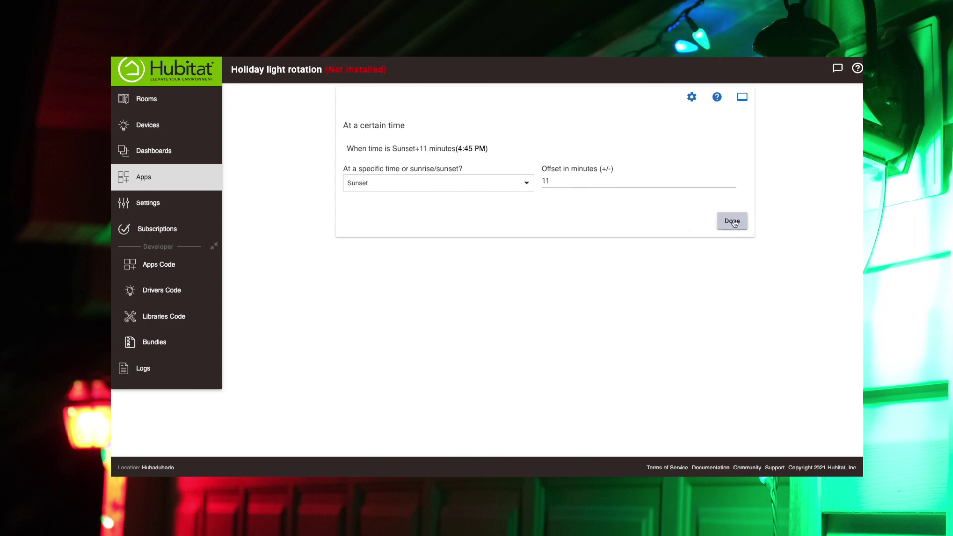
{"action": "left_click", "coordinate": [732, 221]}
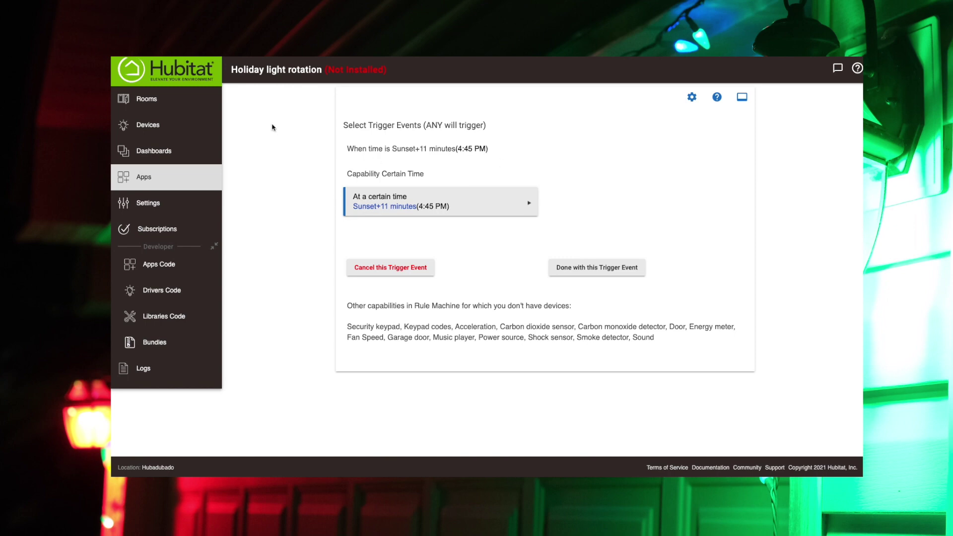
{"action": "left_click", "coordinate": [597, 269]}
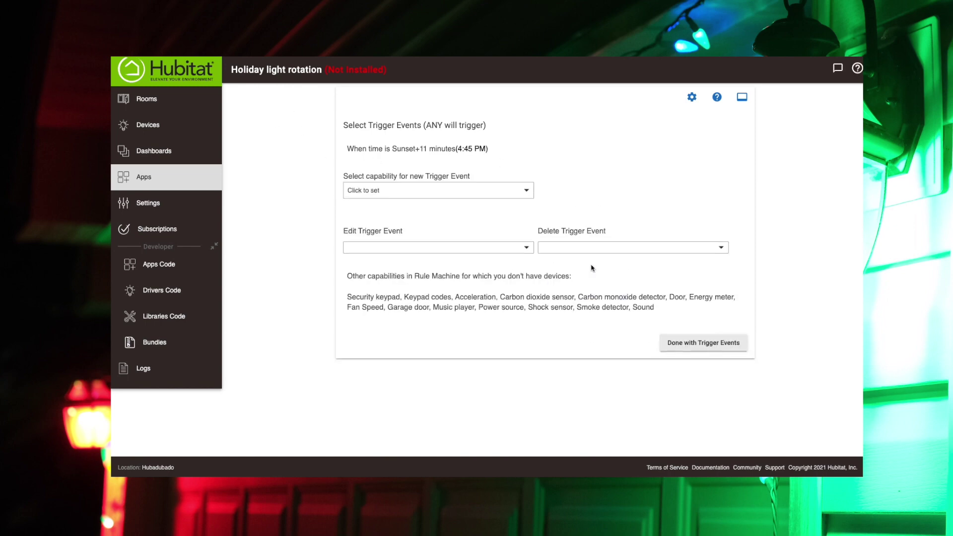
{"action": "left_click", "coordinate": [691, 343]}
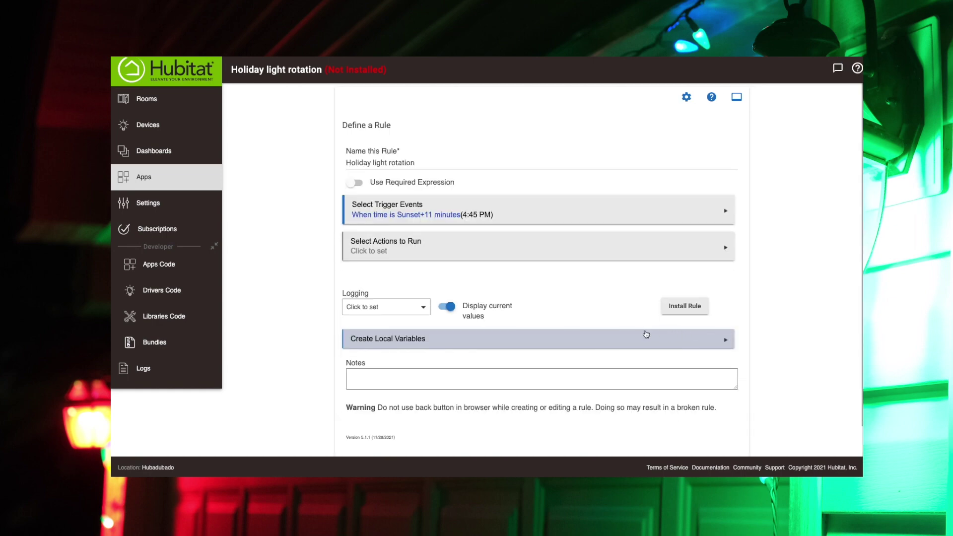
Step: Add a switch action to the rule that turns on the Front exterior switch with no delay
{"action": "left_click", "coordinate": [410, 251]}
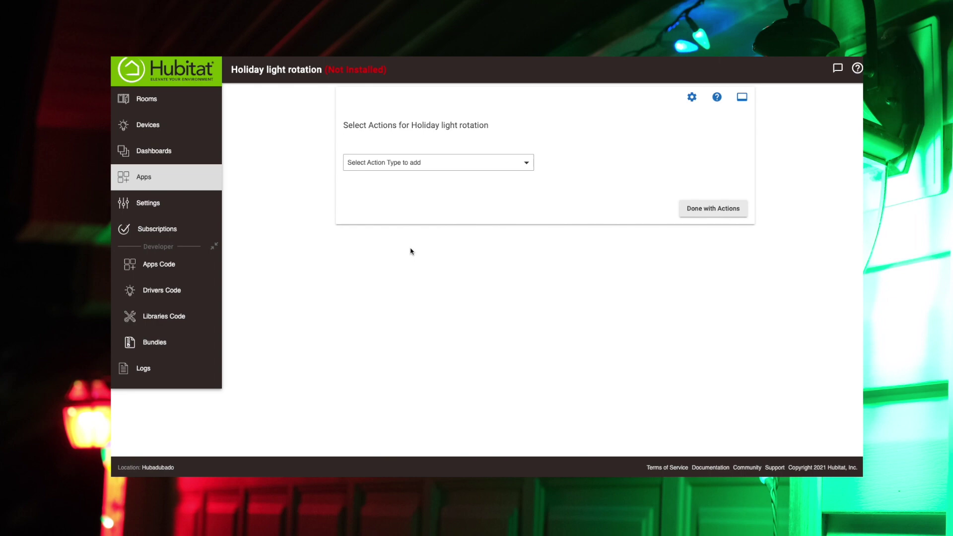
{"action": "left_click", "coordinate": [528, 164]}
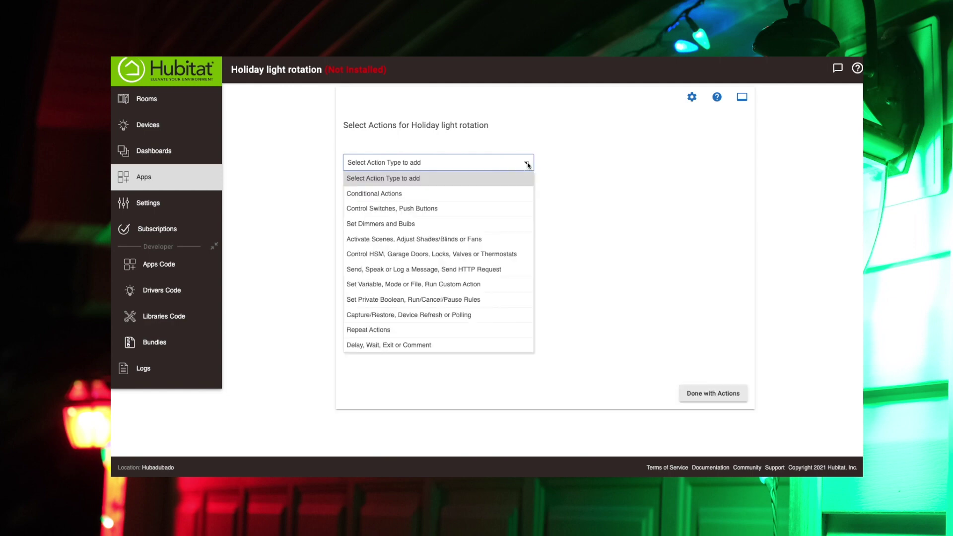
{"action": "left_click", "coordinate": [399, 209]}
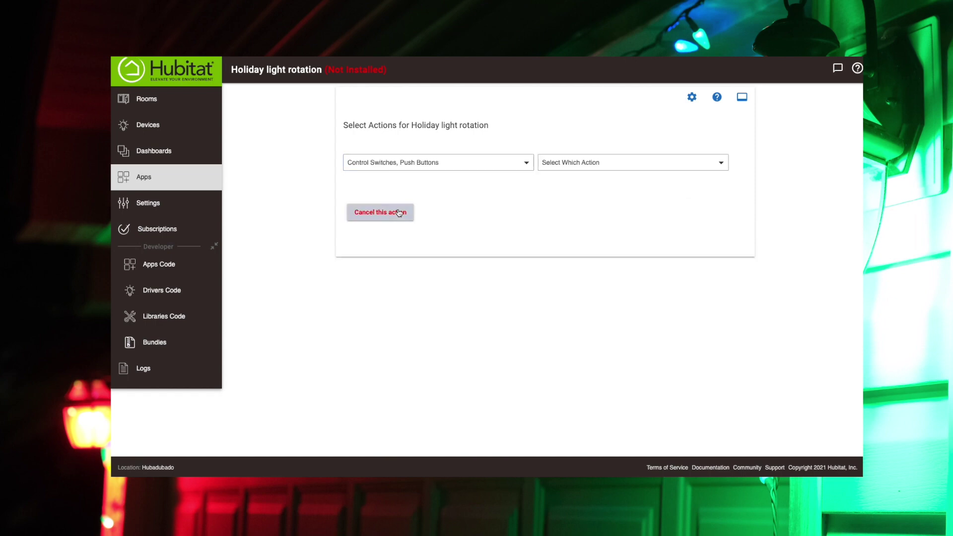
{"action": "left_click", "coordinate": [586, 163]}
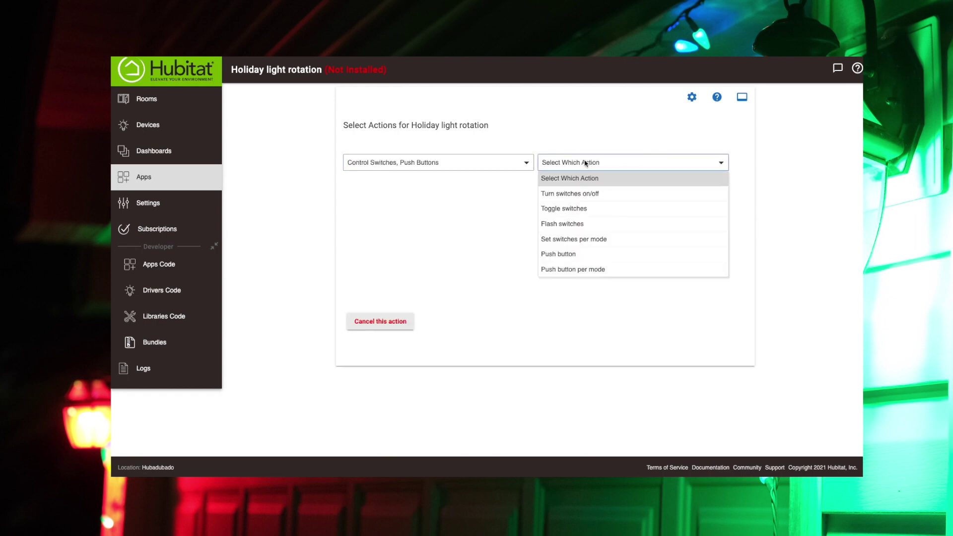
{"action": "left_click", "coordinate": [570, 195]}
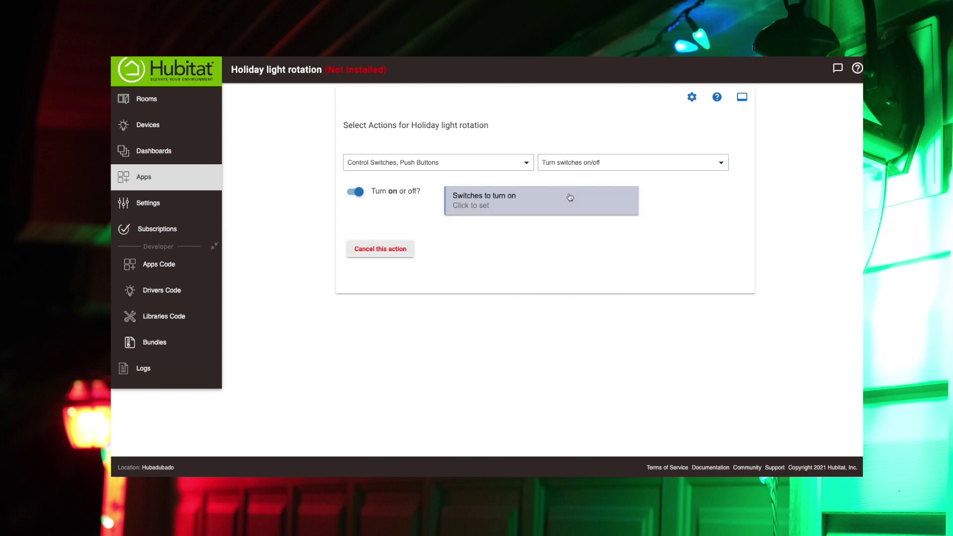
{"action": "left_click", "coordinate": [500, 199]}
{"action": "scroll", "coordinate": [489, 258], "scroll_direction": "down", "scroll_amount": 2}
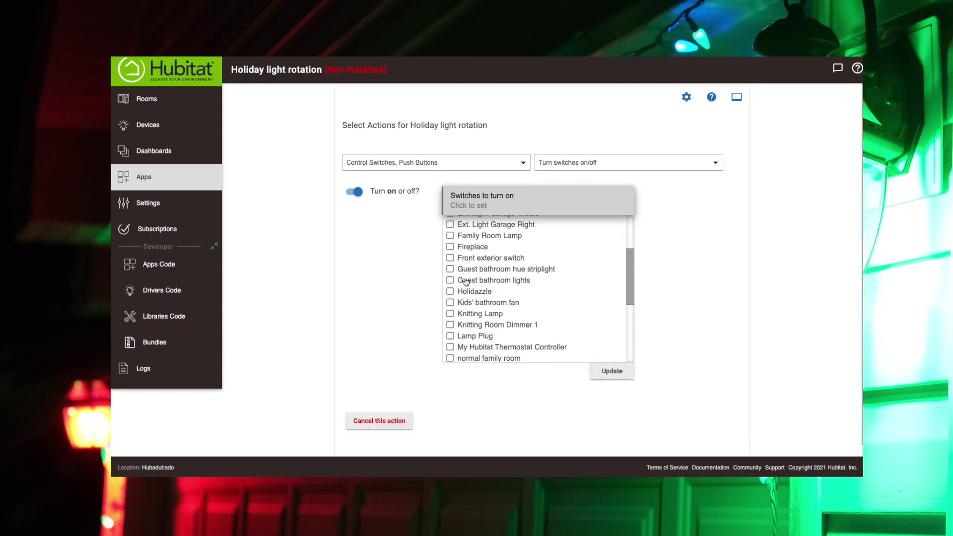
{"action": "left_click", "coordinate": [455, 260]}
{"action": "left_click", "coordinate": [612, 372]}
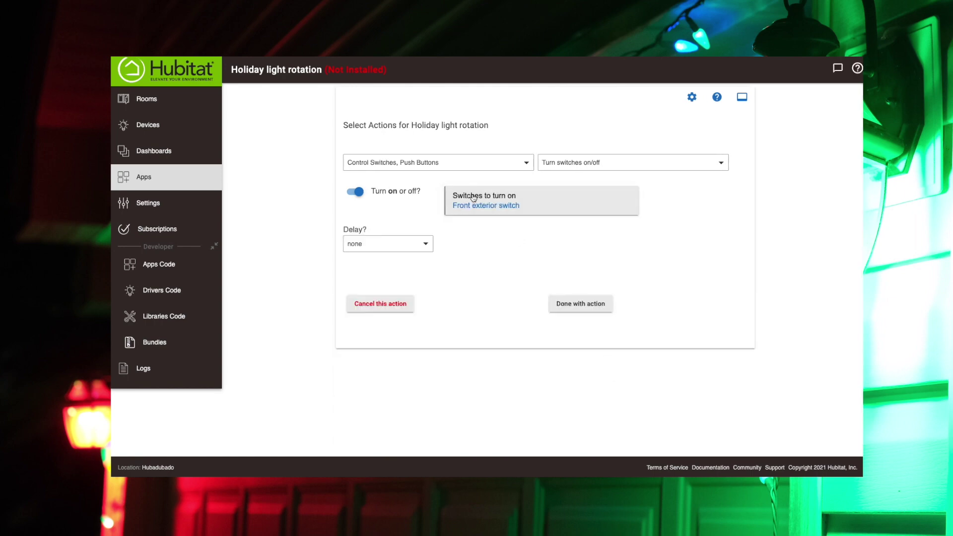
{"action": "left_click", "coordinate": [599, 304]}
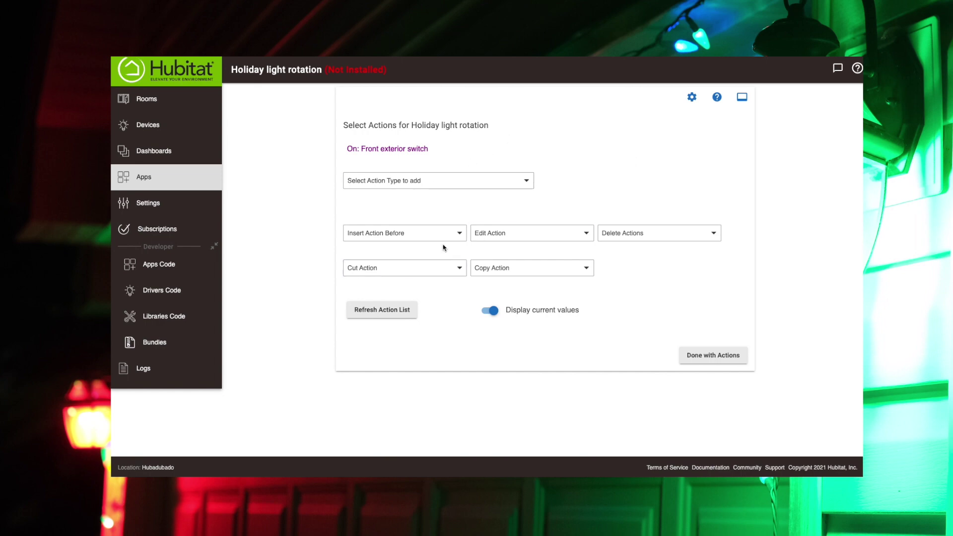
Step: Add a Repeat Actions action to the rule that repeats every 2 minutes
{"action": "left_click", "coordinate": [438, 182]}
{"action": "left_click", "coordinate": [375, 349]}
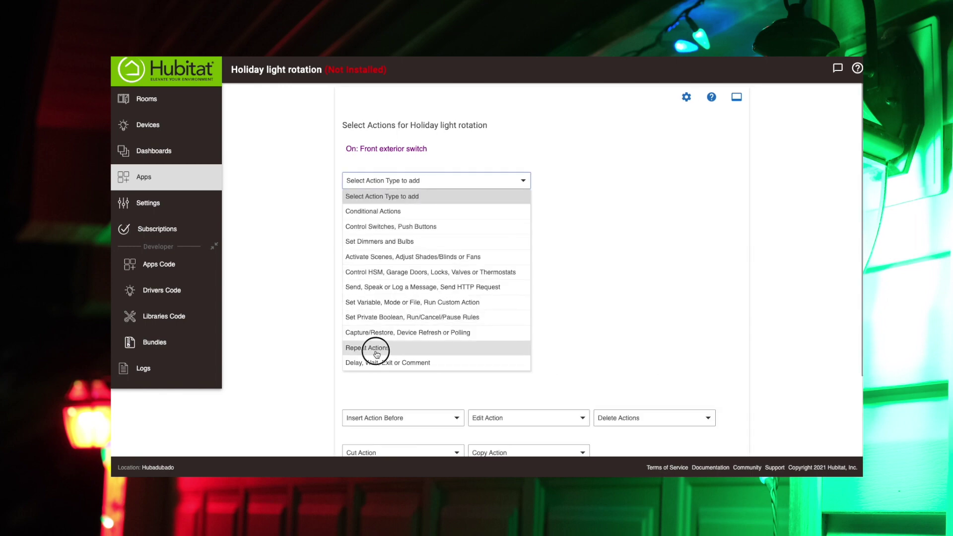
{"action": "left_click", "coordinate": [573, 185]}
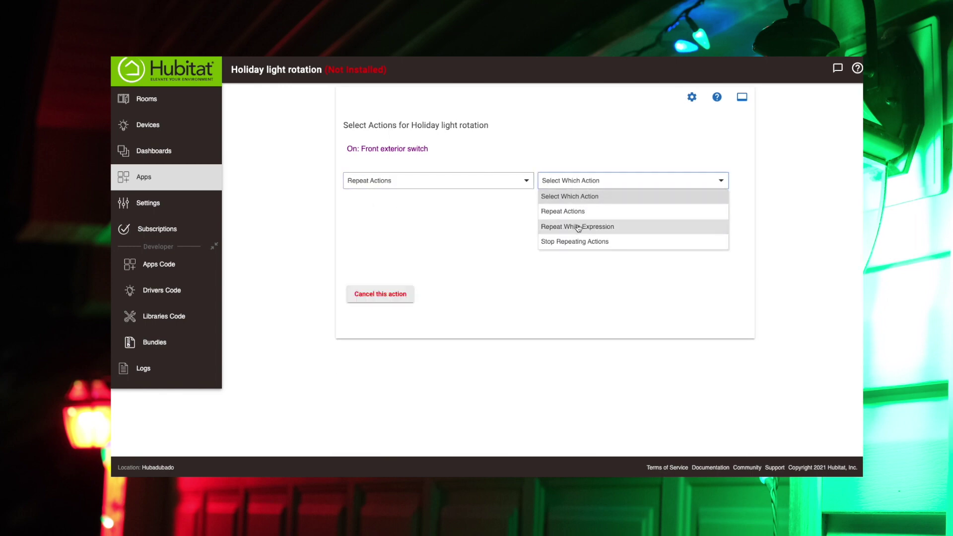
{"action": "left_click", "coordinate": [568, 217]}
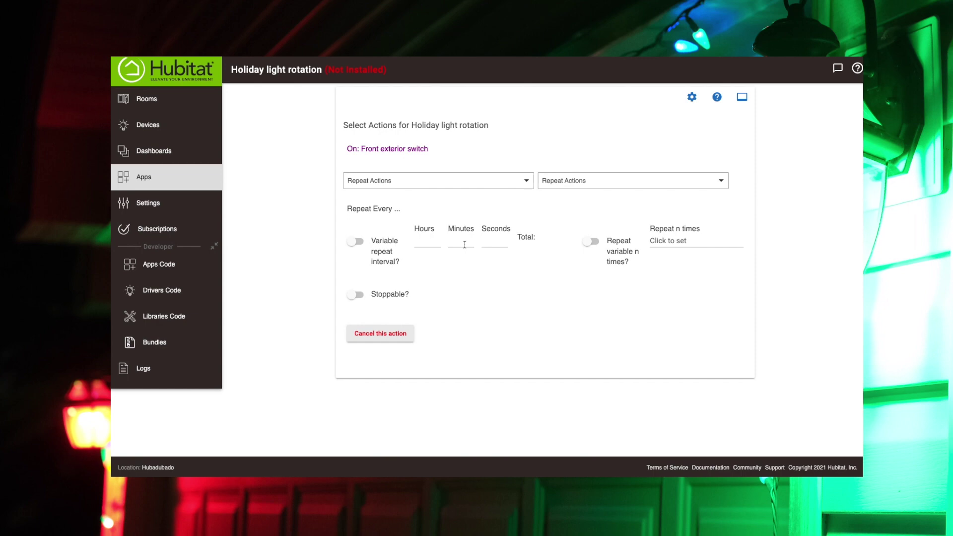
{"action": "left_click", "coordinate": [465, 244]}
{"action": "type", "text": "2"}
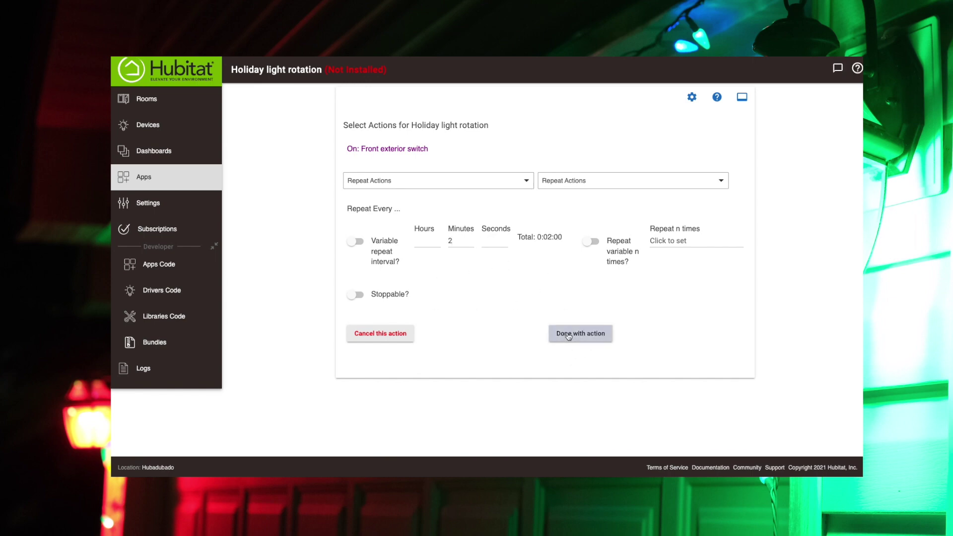
{"action": "left_click", "coordinate": [571, 335]}
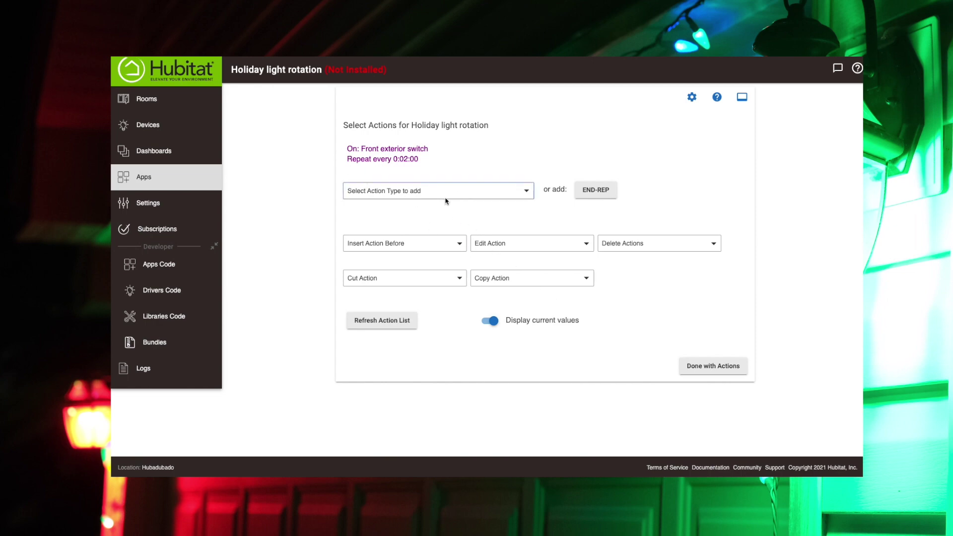
Step: Set up a Set color action for the bulbs Ext. Light Garage Left and Ext. Light Garage Right
{"action": "left_click", "coordinate": [461, 196]}
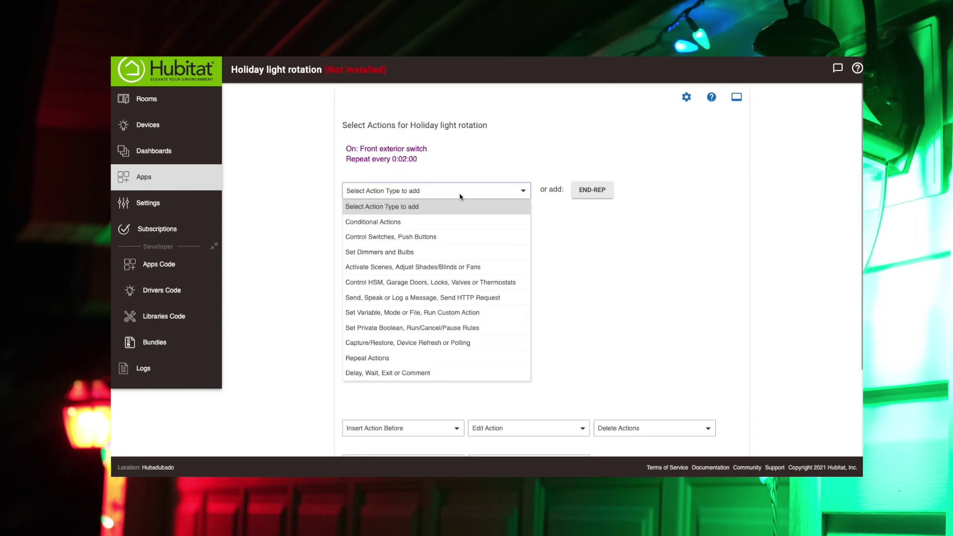
{"action": "left_click", "coordinate": [389, 254]}
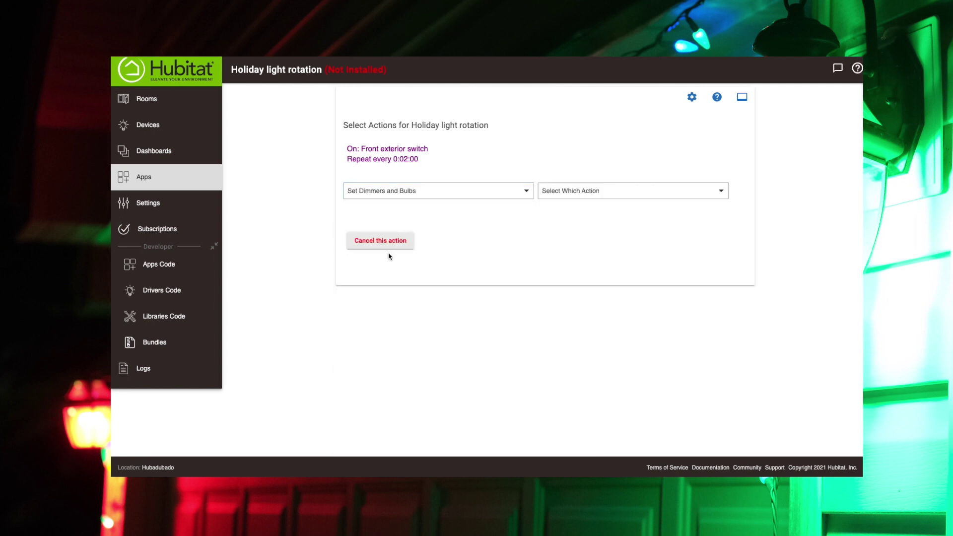
{"action": "left_click", "coordinate": [593, 191]}
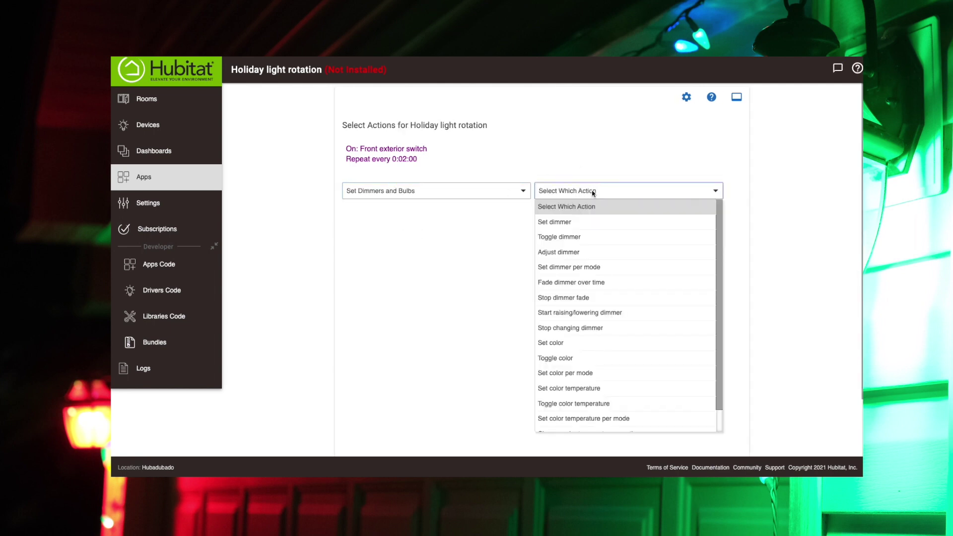
{"action": "left_click", "coordinate": [560, 343]}
{"action": "left_click", "coordinate": [424, 232]}
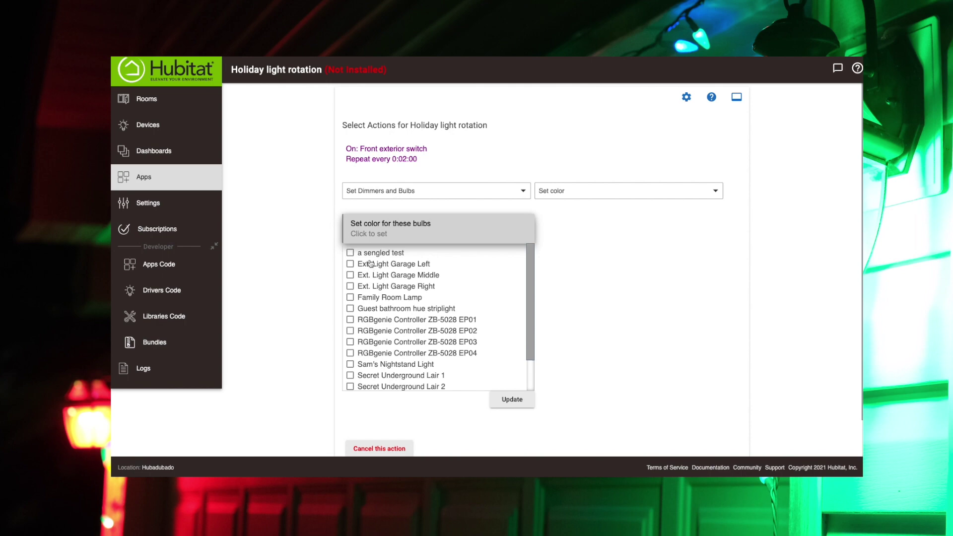
{"action": "left_click", "coordinate": [350, 263]}
{"action": "left_click", "coordinate": [350, 287]}
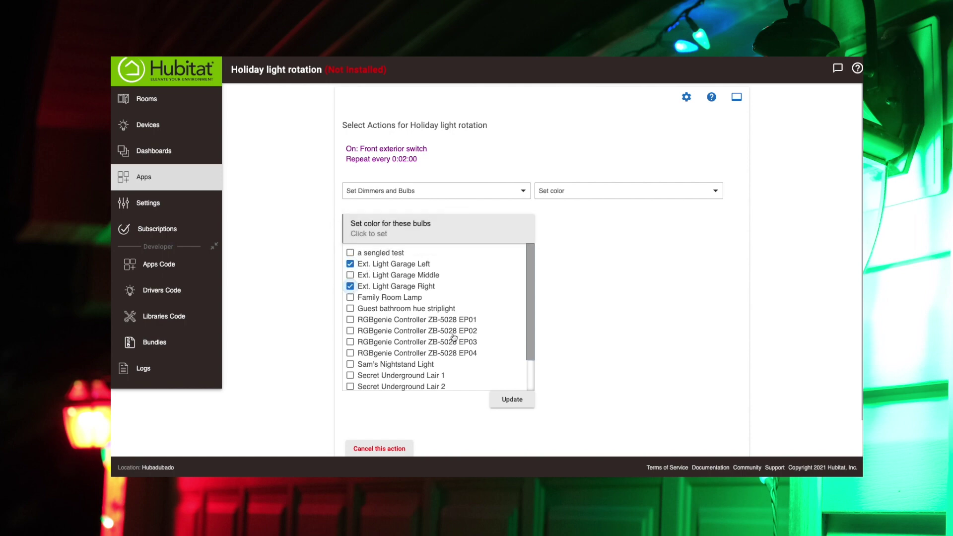
{"action": "left_click", "coordinate": [516, 400]}
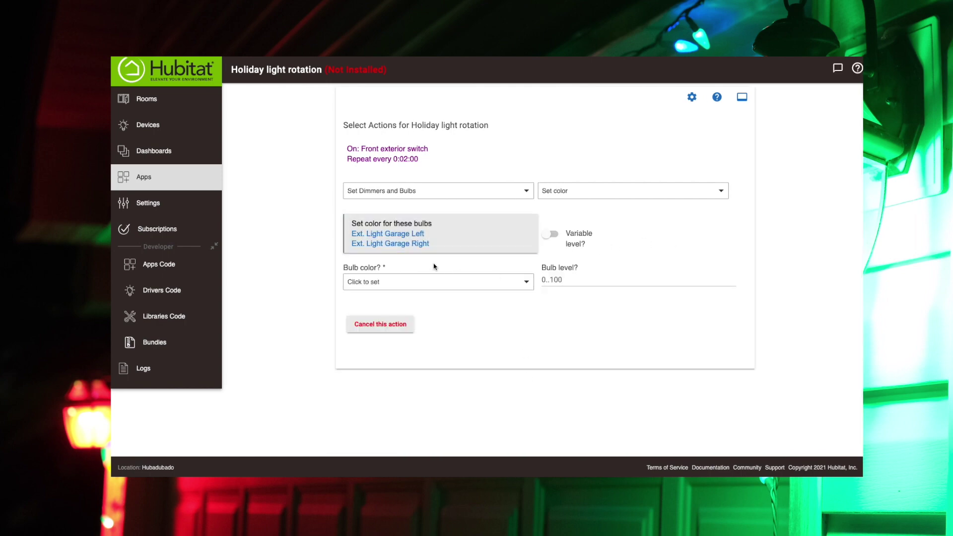
Step: Set the color of the two garage bulbs to Red at level 100 and finish the action
{"action": "left_click", "coordinate": [426, 284]}
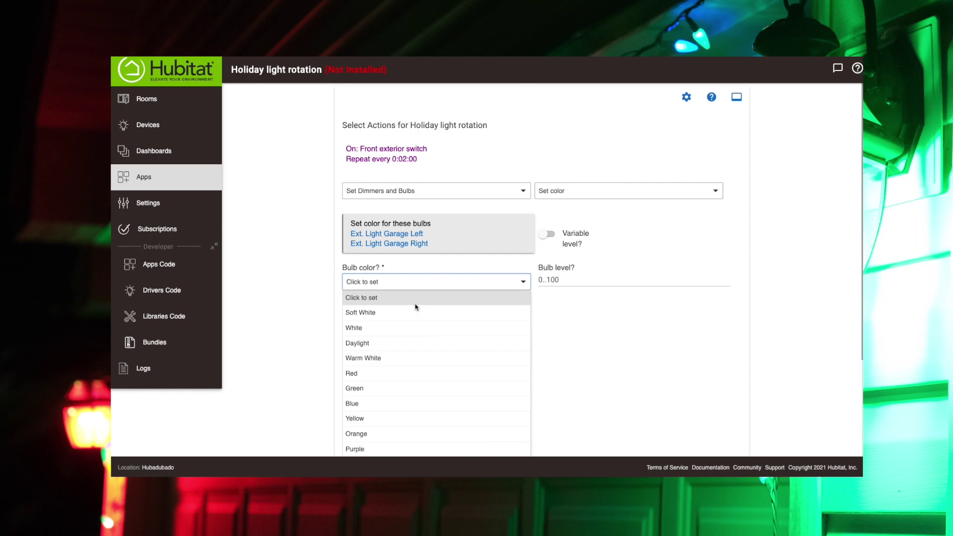
{"action": "left_click", "coordinate": [368, 381]}
{"action": "left_click", "coordinate": [549, 280]}
{"action": "type", "text": "1"}
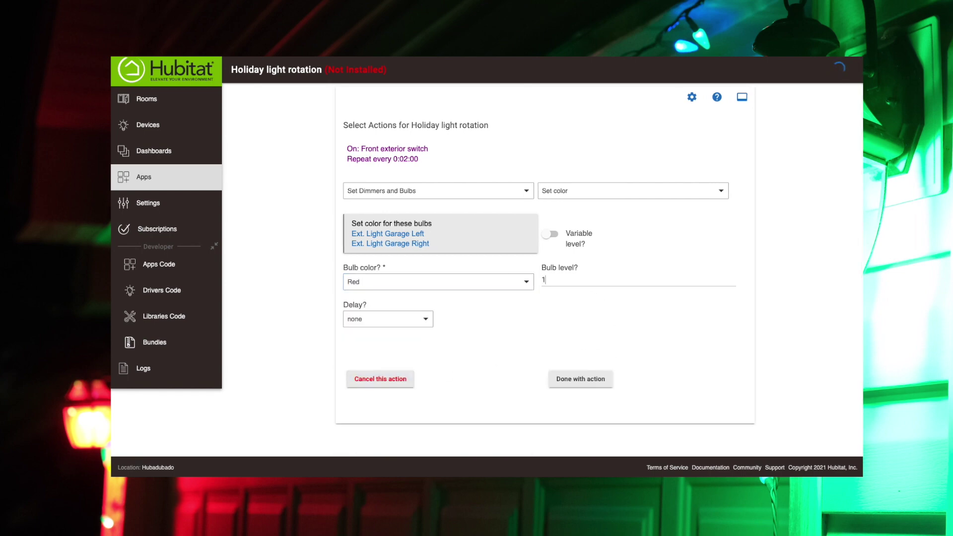
{"action": "type", "text": "00"}
{"action": "left_click", "coordinate": [579, 366]}
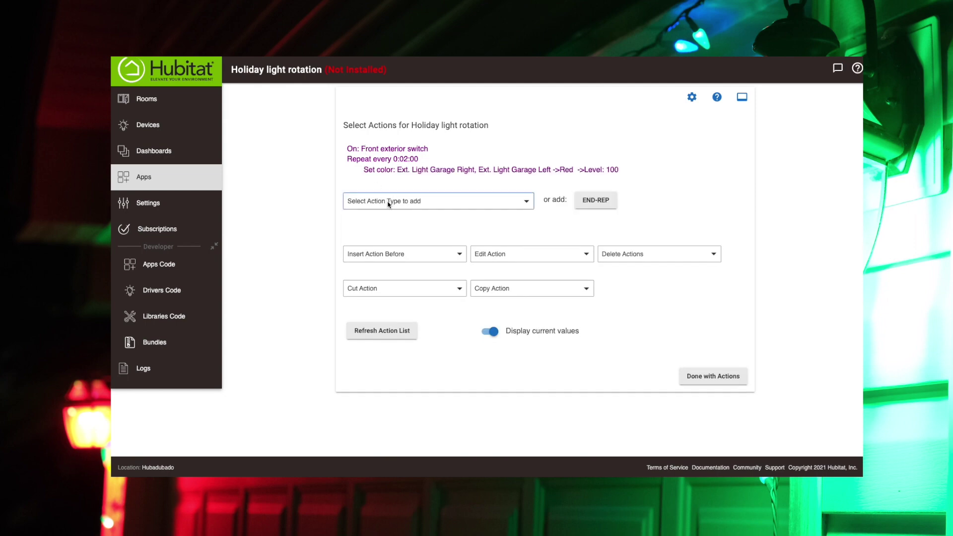
Step: Set up another Set color action in the rule for the bulb Ext. Light Garage Middle
{"action": "left_click", "coordinate": [389, 203]}
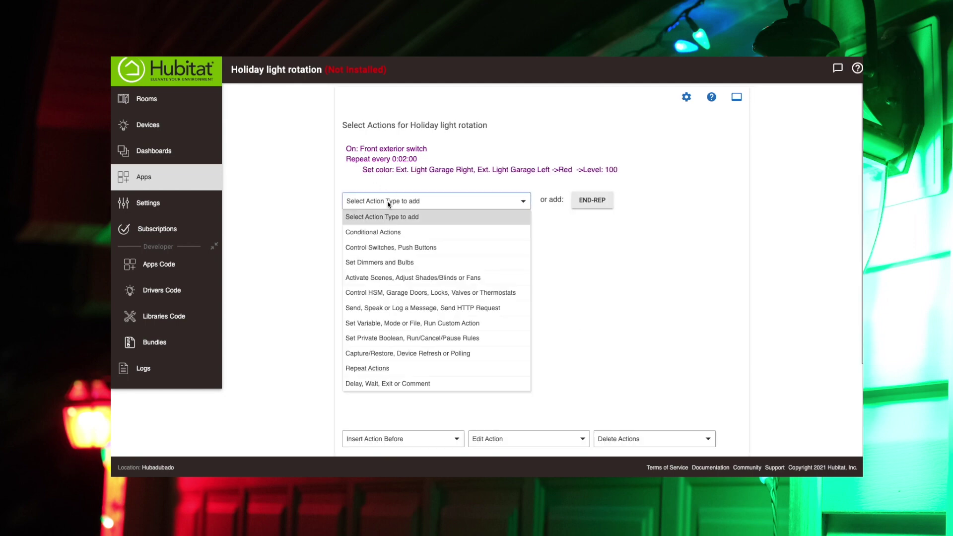
{"action": "left_click", "coordinate": [385, 264]}
{"action": "left_click", "coordinate": [619, 206]}
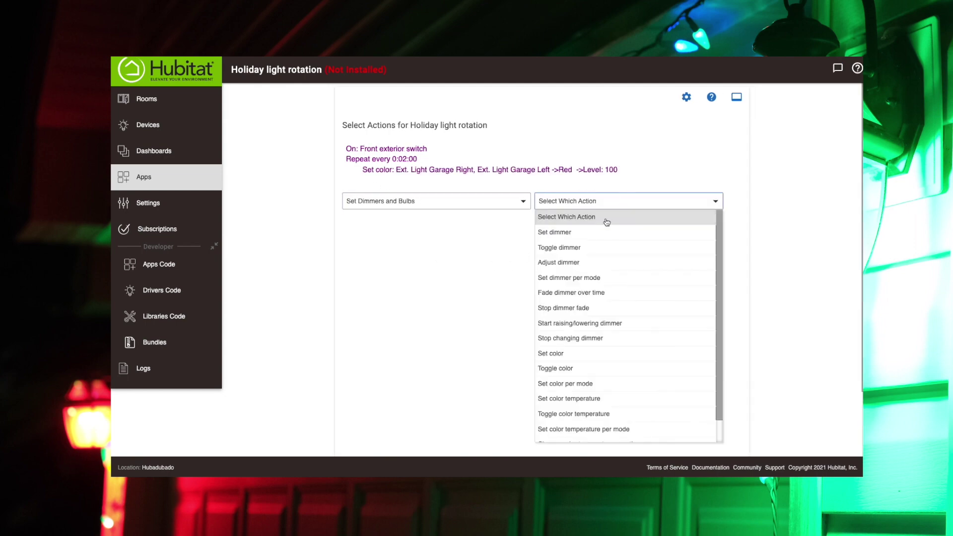
{"action": "left_click", "coordinate": [550, 350]}
{"action": "left_click", "coordinate": [424, 240]}
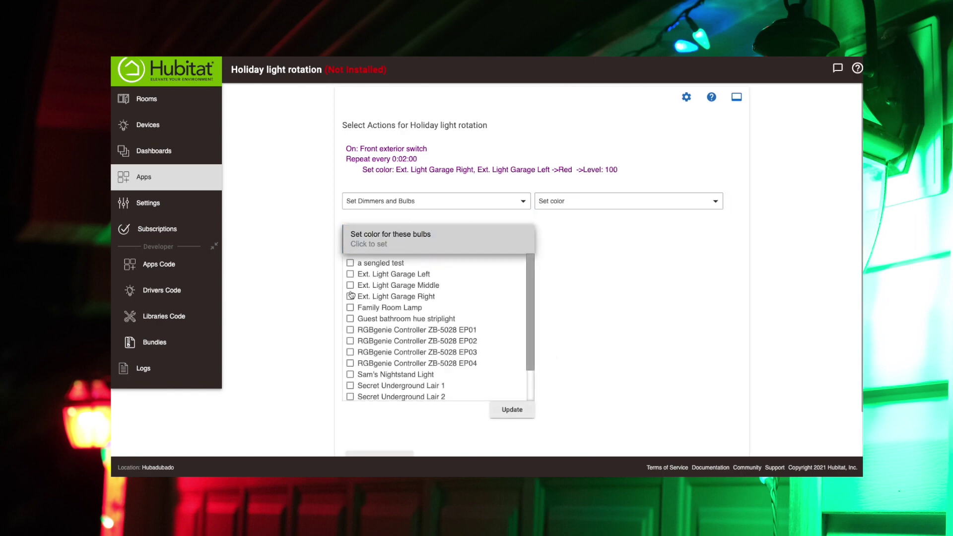
{"action": "left_click", "coordinate": [349, 284]}
{"action": "left_click", "coordinate": [512, 410]}
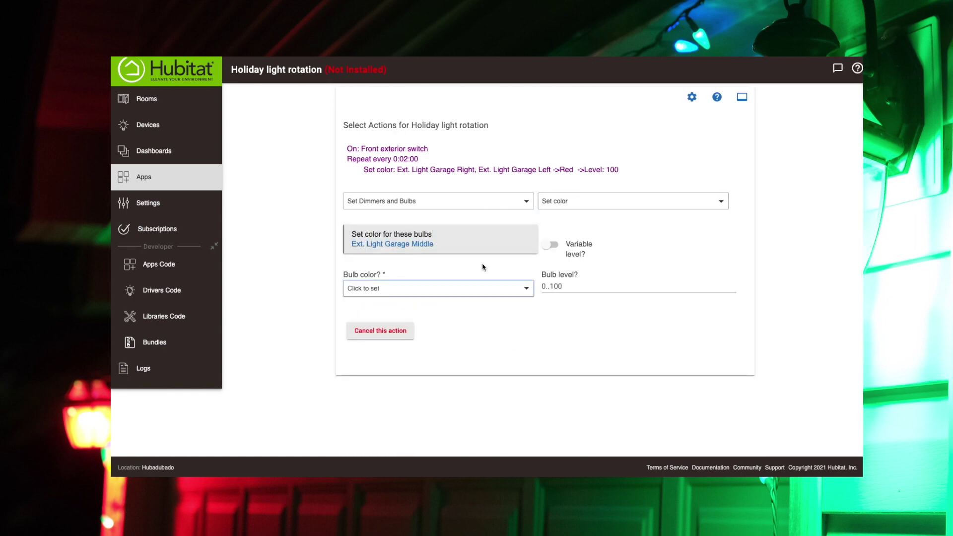
Step: Set the middle garage bulb's color to Green at level 100 and finish the action
{"action": "left_click", "coordinate": [427, 290]}
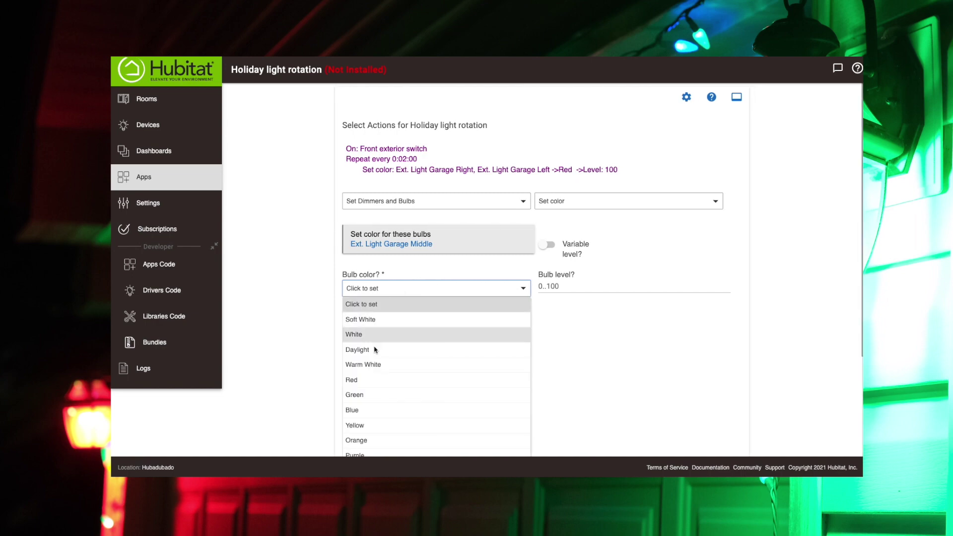
{"action": "left_click", "coordinate": [352, 395]}
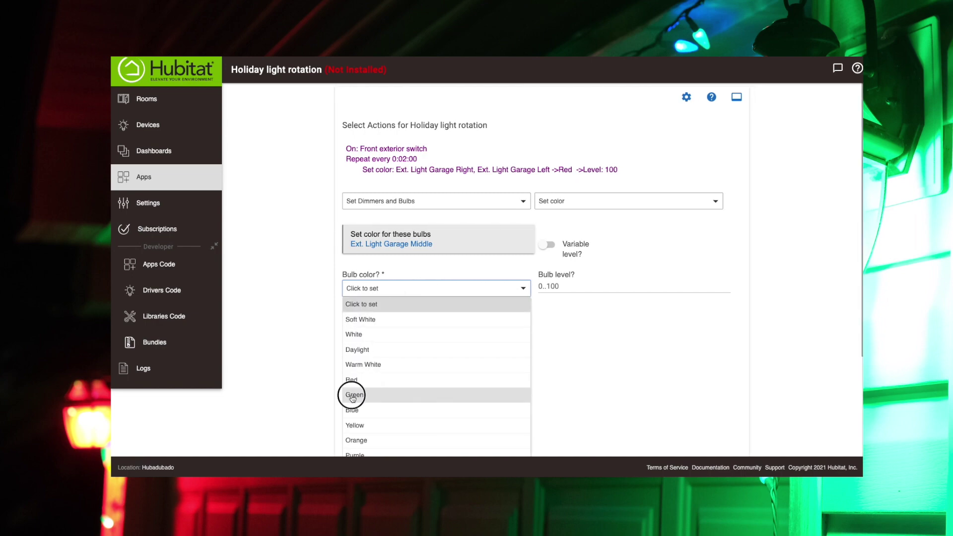
{"action": "left_click", "coordinate": [564, 287]}
{"action": "type", "text": "100"}
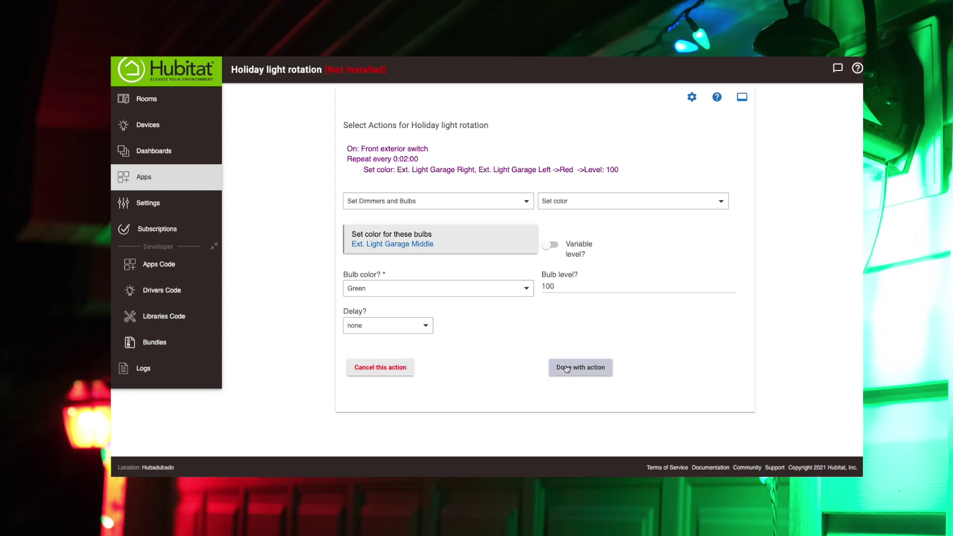
{"action": "left_click", "coordinate": [567, 368]}
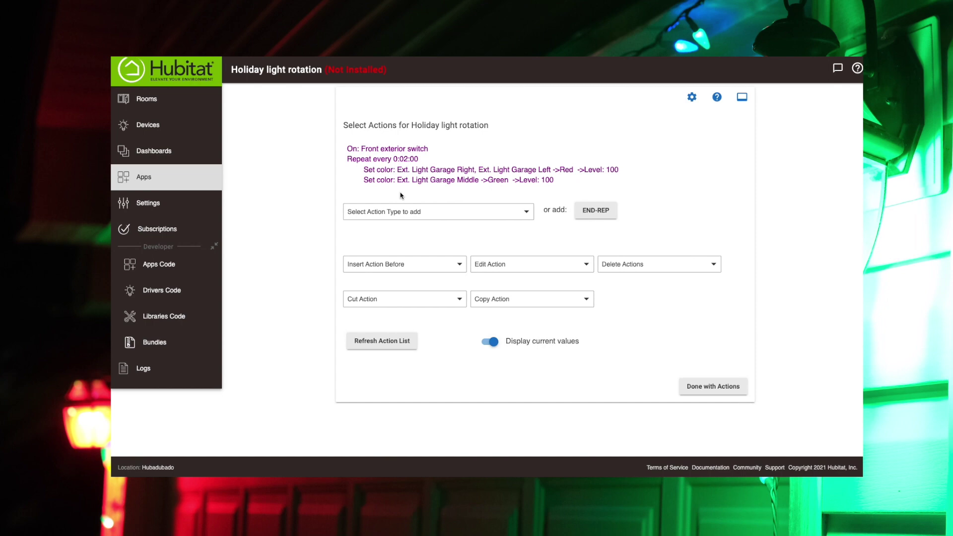
Step: Set up a Wait for Events action in the rule that uses the Elapsed Time capability
{"action": "left_click", "coordinate": [417, 213]}
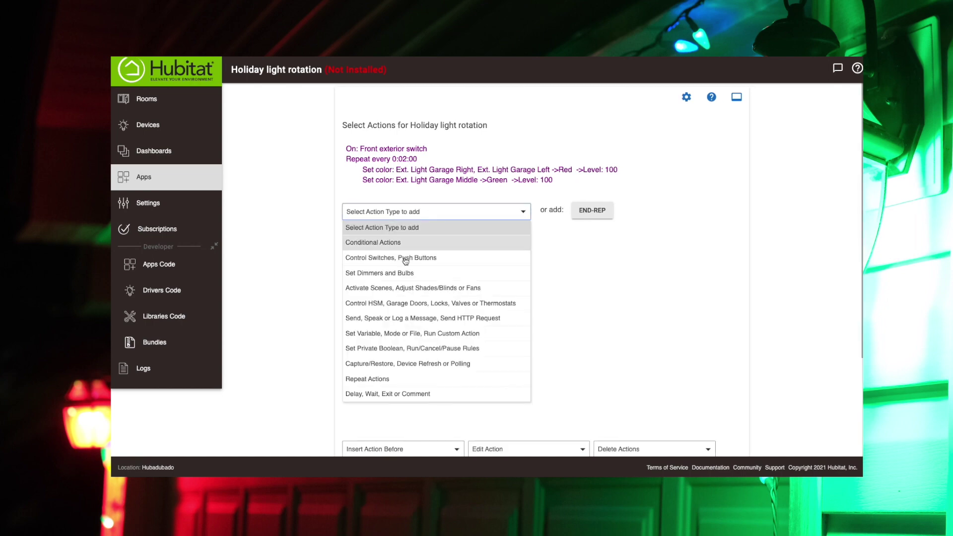
{"action": "left_click", "coordinate": [385, 394]}
{"action": "left_click", "coordinate": [559, 213]}
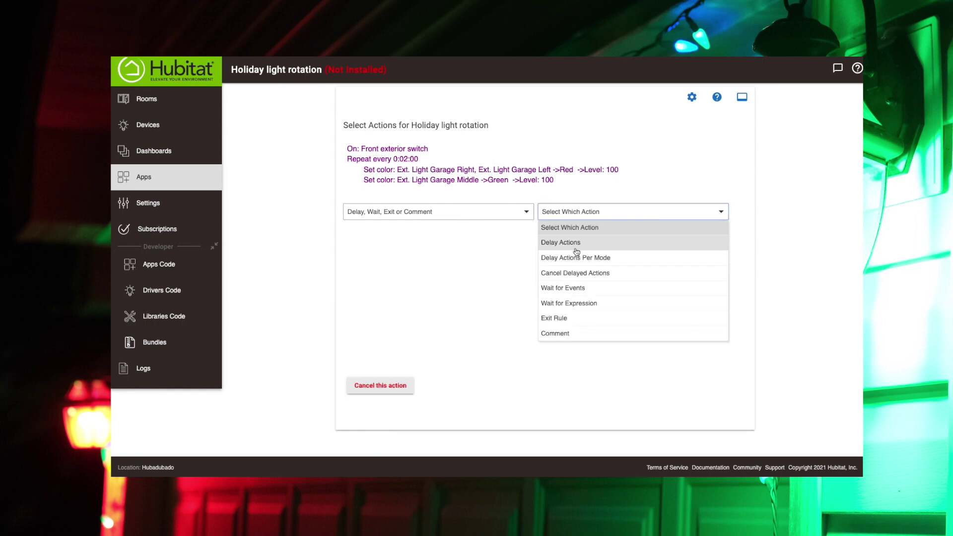
{"action": "left_click", "coordinate": [564, 289]}
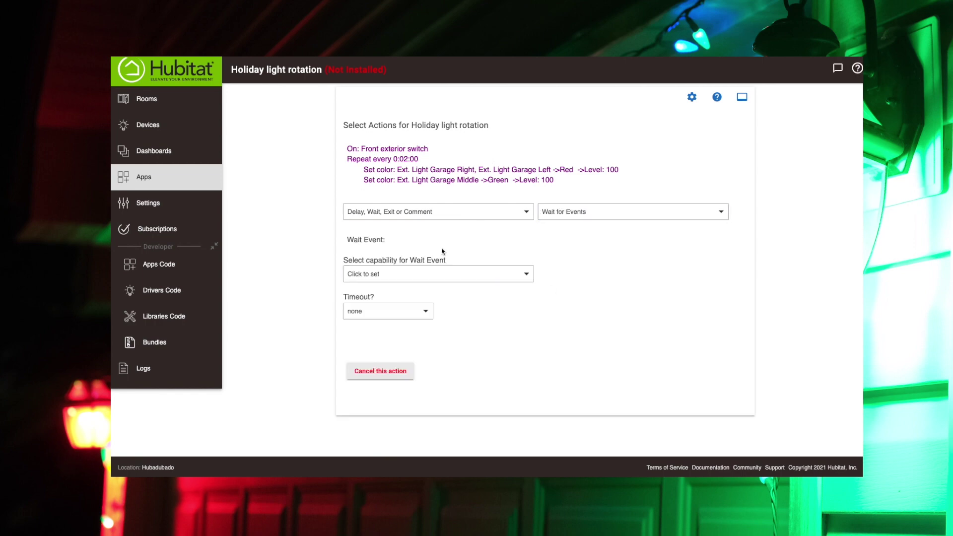
{"action": "left_click", "coordinate": [400, 275]}
{"action": "scroll", "coordinate": [378, 373], "scroll_direction": "down", "scroll_amount": 1}
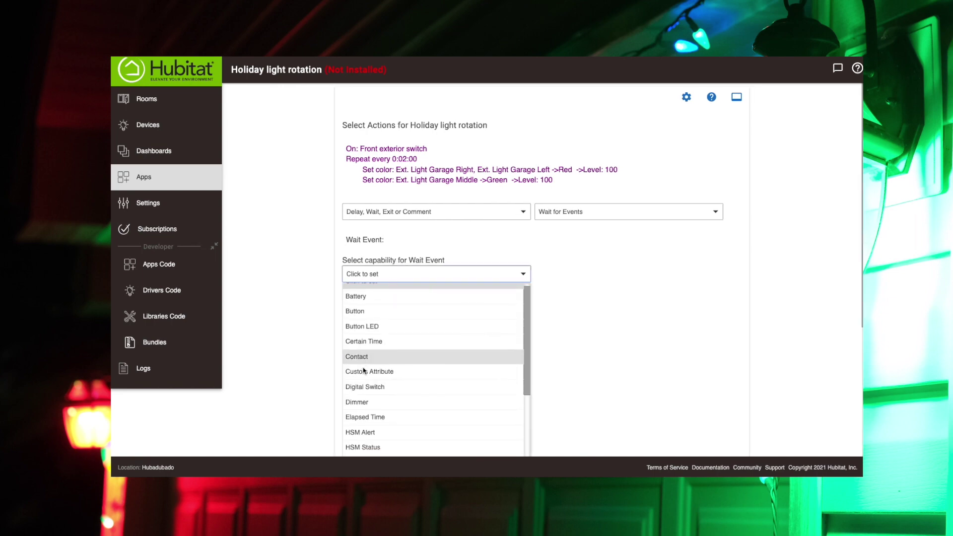
{"action": "left_click", "coordinate": [376, 419]}
Step: Set the wait event's elapsed time to 1 minute in hrs:min:sec format and finish the wait action
{"action": "left_click", "coordinate": [422, 299]}
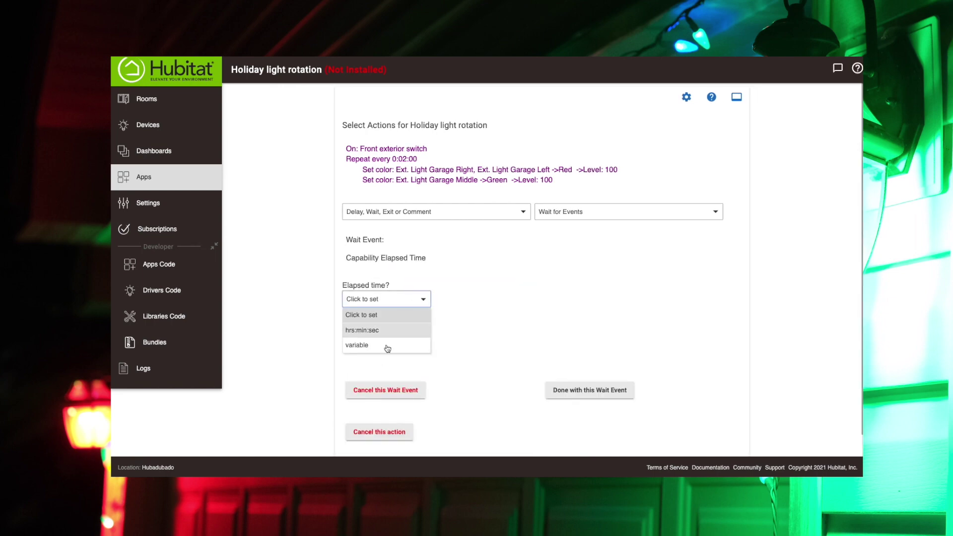
{"action": "left_click", "coordinate": [363, 332]}
{"action": "left_click", "coordinate": [485, 297]}
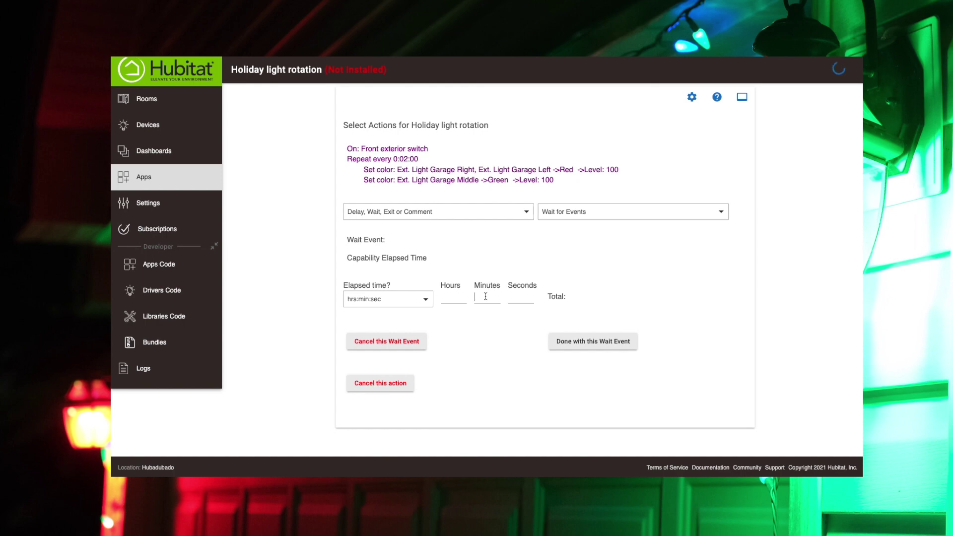
{"action": "type", "text": "1"}
{"action": "left_click", "coordinate": [574, 342]}
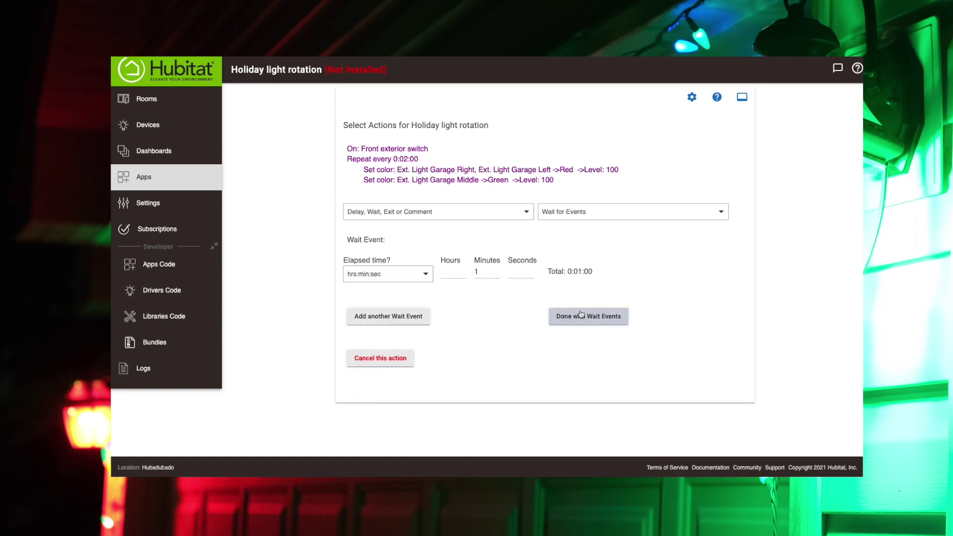
{"action": "left_click", "coordinate": [579, 321]}
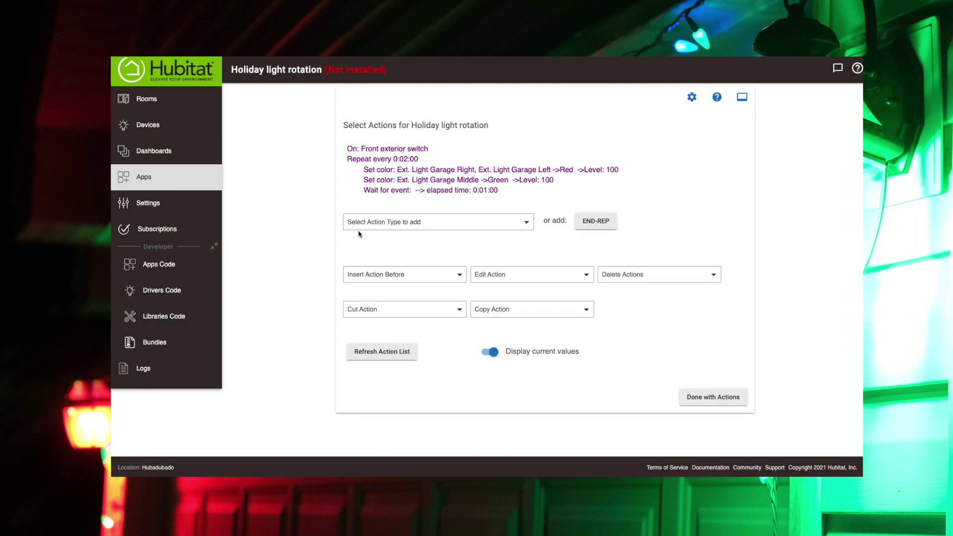
Step: Set up a Set color action after the wait for the bulbs Ext. Light Garage Left and Ext. Light Garage Right
{"action": "left_click", "coordinate": [381, 226]}
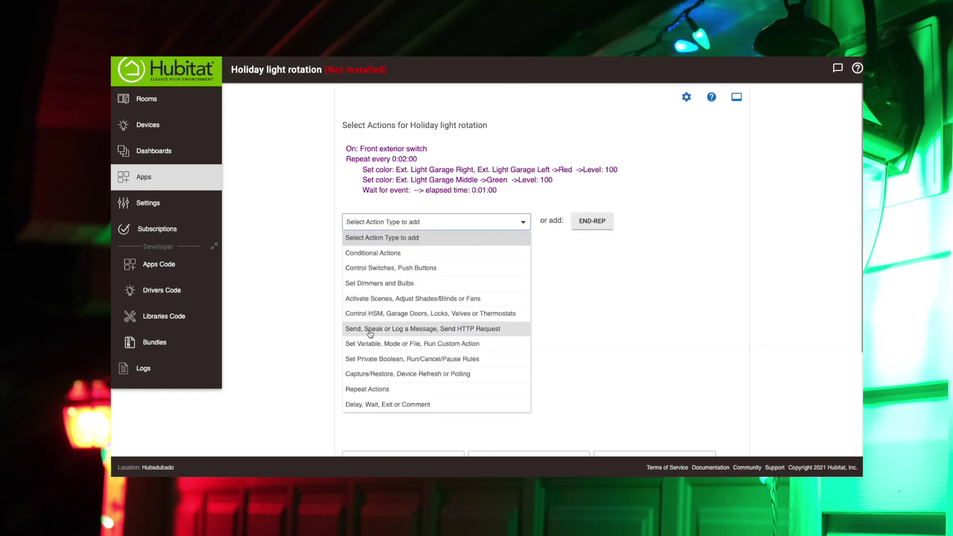
{"action": "left_click", "coordinate": [359, 284]}
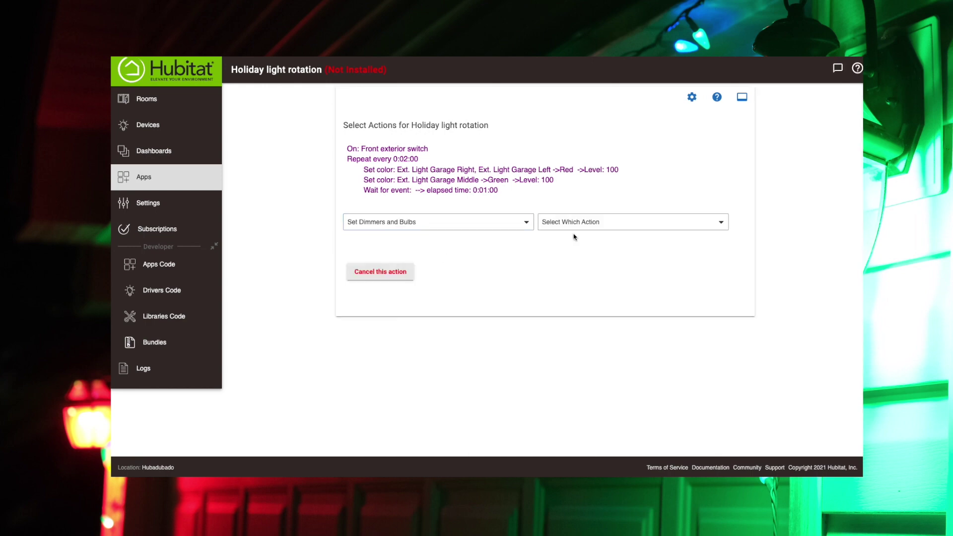
{"action": "left_click", "coordinate": [617, 219]}
{"action": "left_click", "coordinate": [546, 374]}
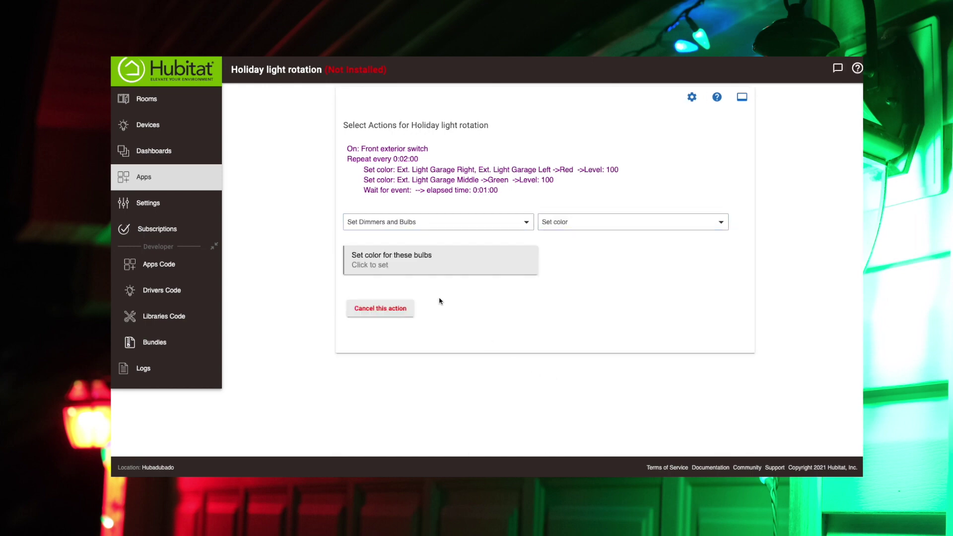
{"action": "left_click", "coordinate": [388, 264]}
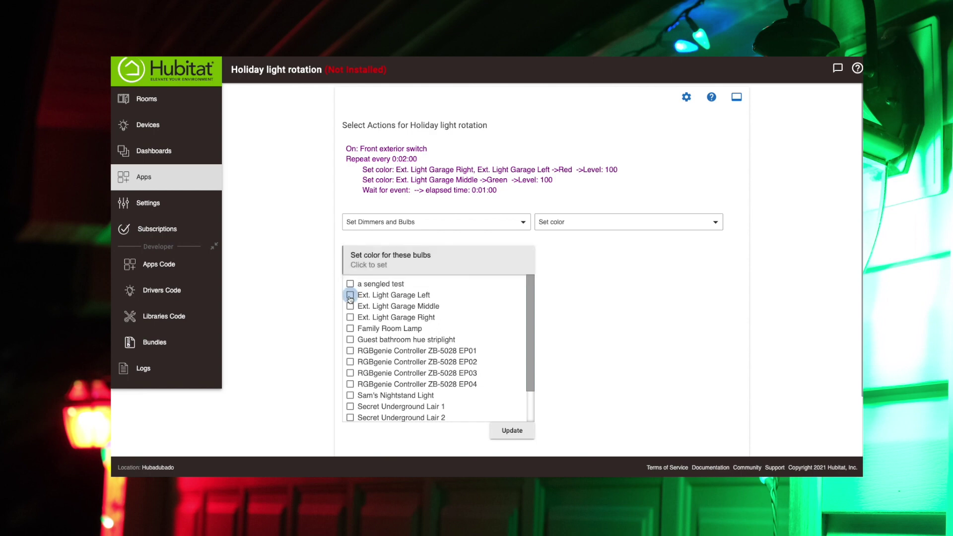
{"action": "left_click", "coordinate": [350, 296]}
{"action": "left_click", "coordinate": [350, 317]}
{"action": "left_click", "coordinate": [512, 431]}
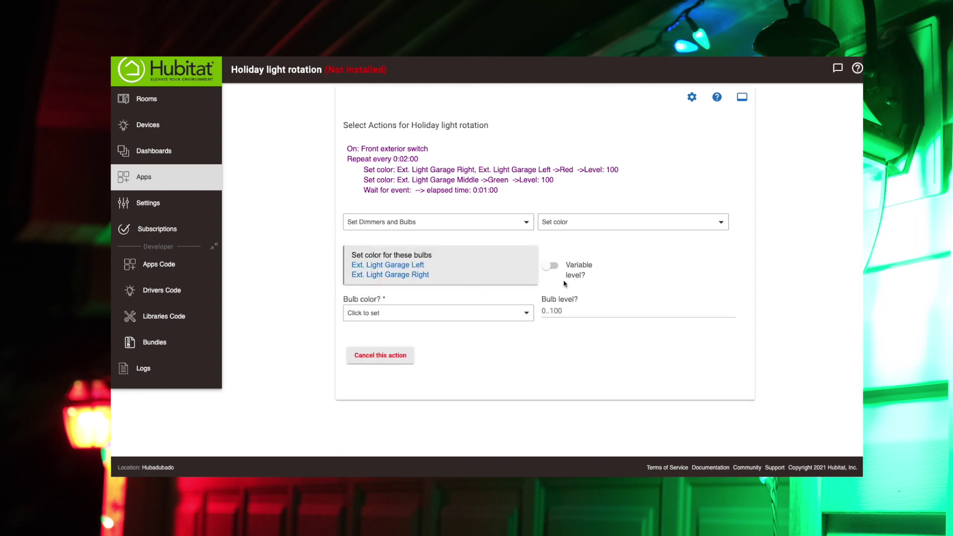
Step: Set the left and right garage bulbs to Green at level 100 and finish the action
{"action": "left_click", "coordinate": [407, 313]}
{"action": "left_click", "coordinate": [387, 419]}
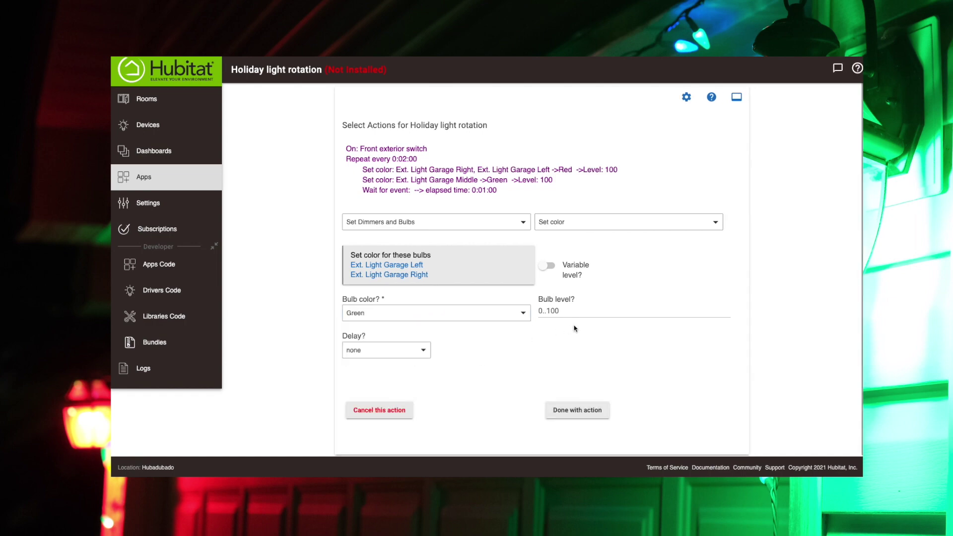
{"action": "left_click", "coordinate": [579, 312]}
{"action": "type", "text": "100"}
{"action": "left_click", "coordinate": [575, 394]}
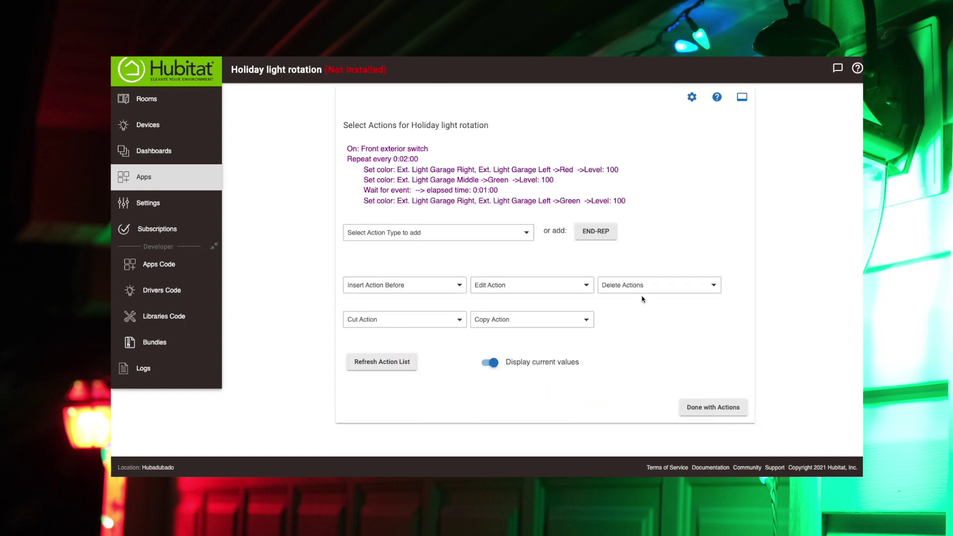
Step: Set up a second Set color action after the wait for the bulb Ext. Light Garage Middle
{"action": "left_click", "coordinate": [401, 239]}
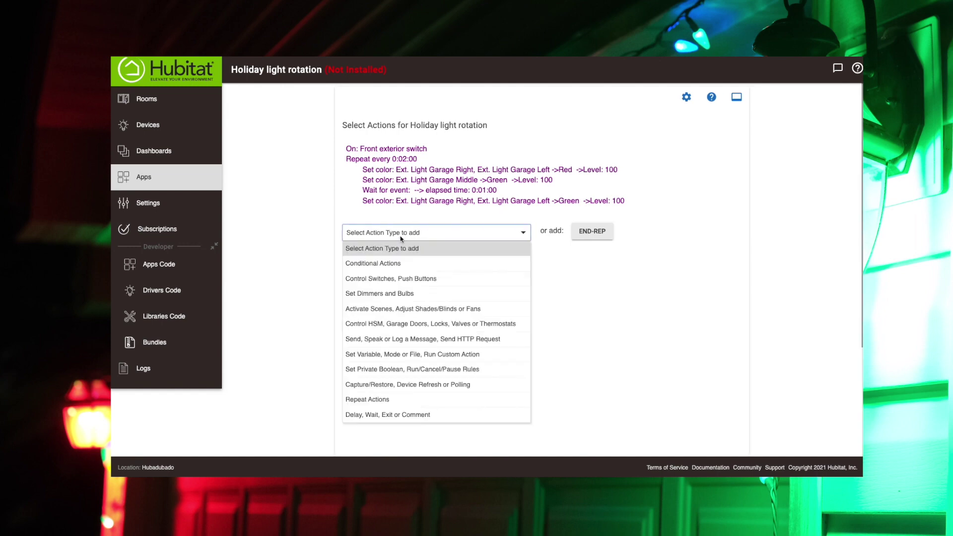
{"action": "left_click", "coordinate": [379, 294]}
{"action": "left_click", "coordinate": [585, 238]}
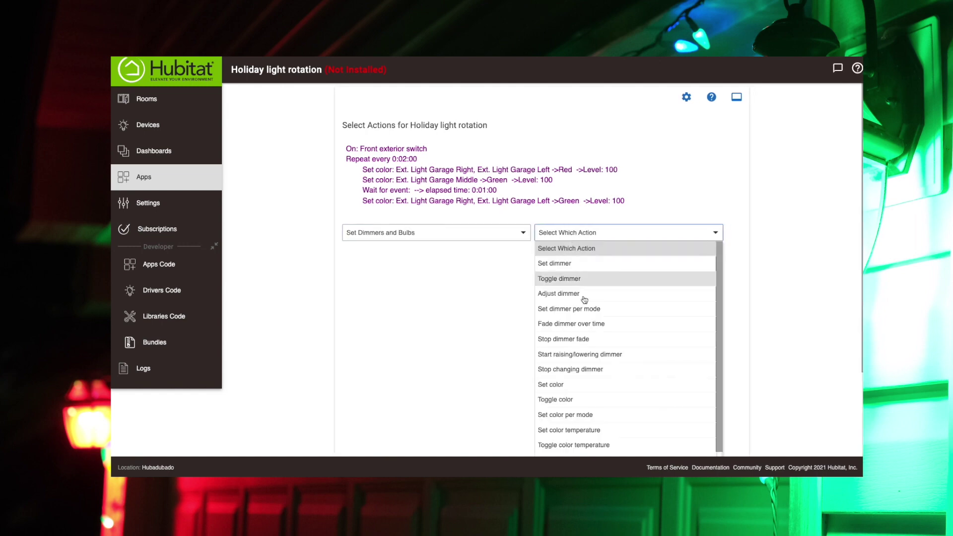
{"action": "left_click", "coordinate": [556, 385]}
{"action": "left_click", "coordinate": [412, 275]}
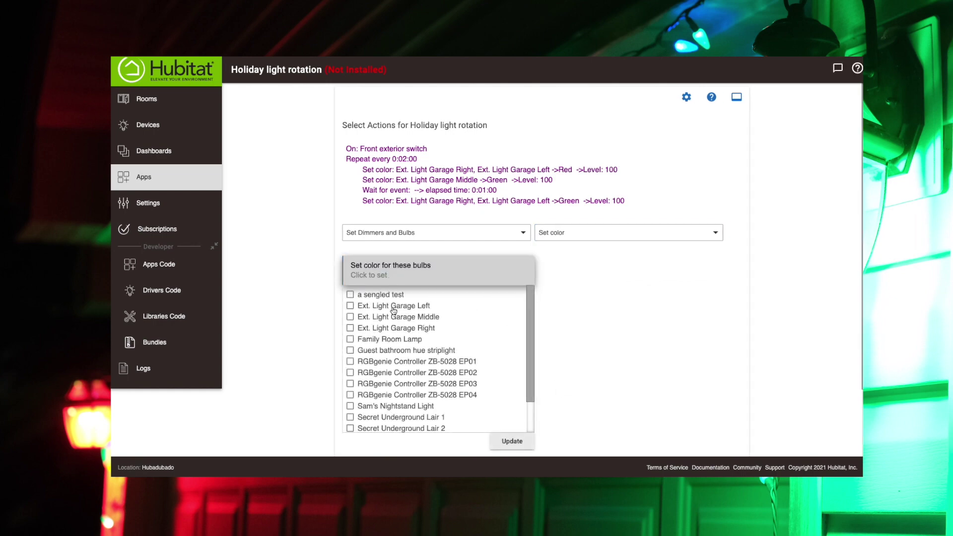
{"action": "left_click", "coordinate": [349, 318]}
{"action": "left_click", "coordinate": [542, 328]}
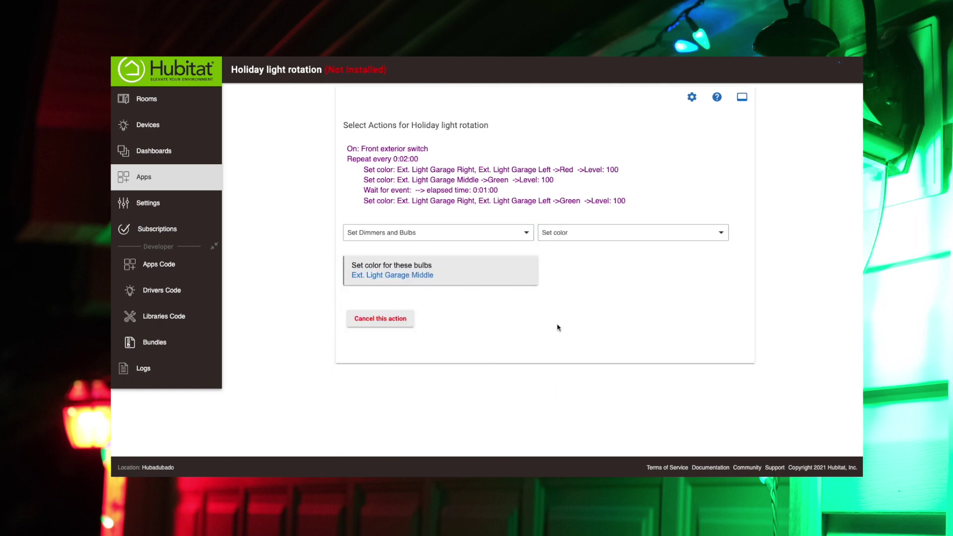
Step: Set the middle garage bulb's color to Red at level 100 and finish the action
{"action": "left_click", "coordinate": [409, 319]}
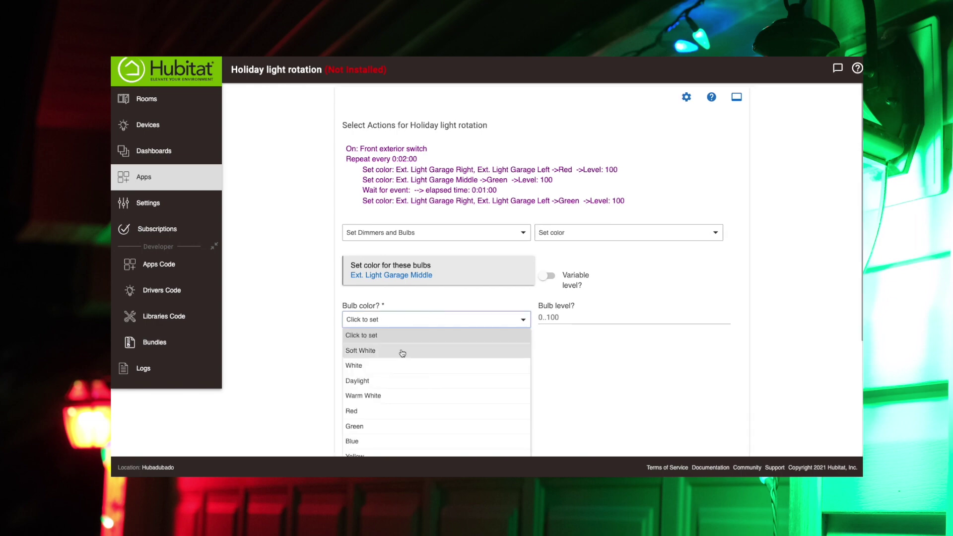
{"action": "left_click", "coordinate": [364, 411]}
{"action": "left_click", "coordinate": [549, 318]}
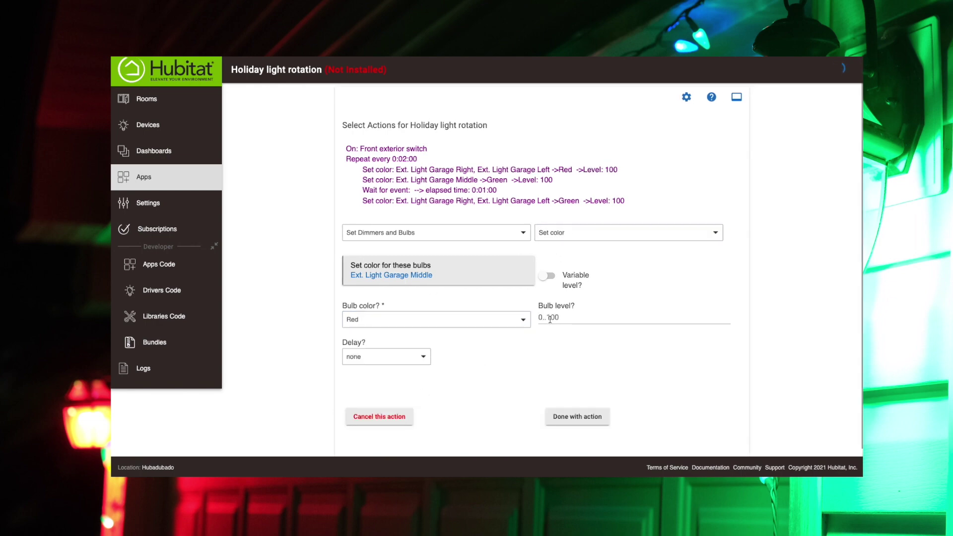
{"action": "type", "text": "100"}
{"action": "left_click", "coordinate": [565, 401]}
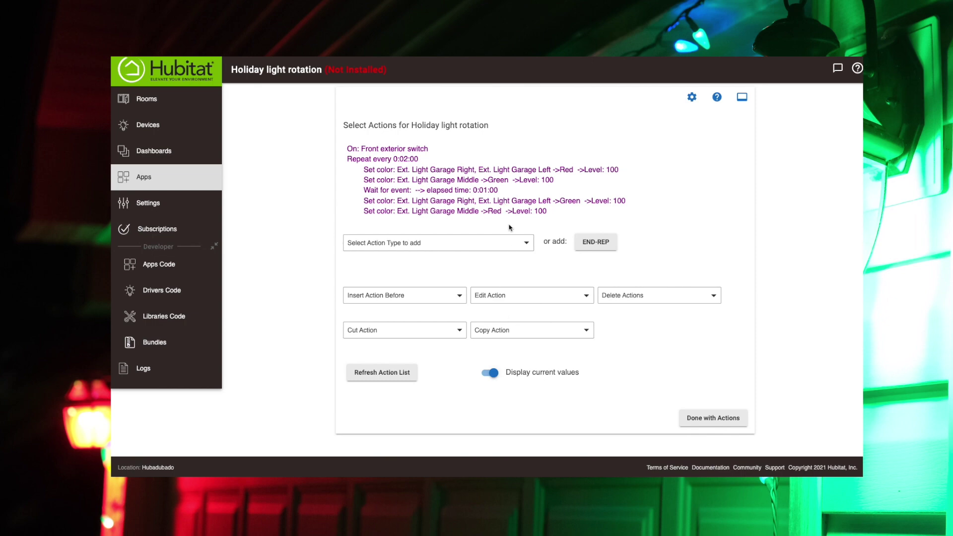
Step: Add a Repeat Until Expression action after the last Set color action
{"action": "left_click", "coordinate": [526, 246]}
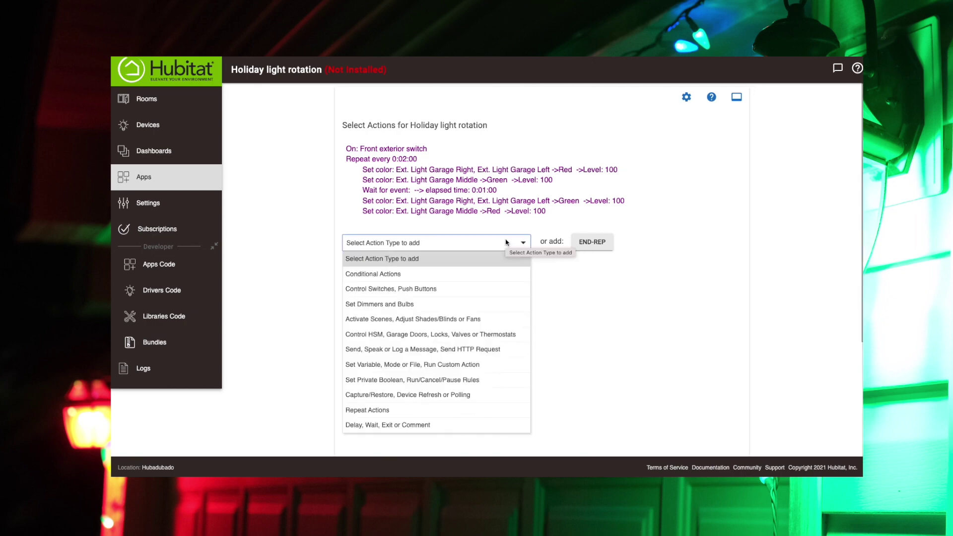
{"action": "left_click", "coordinate": [383, 410]}
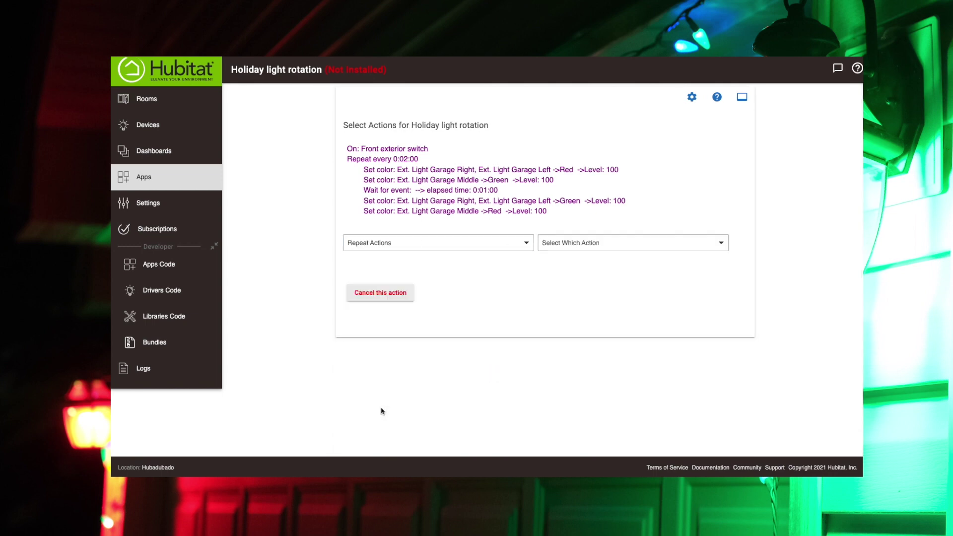
{"action": "left_click", "coordinate": [638, 244]}
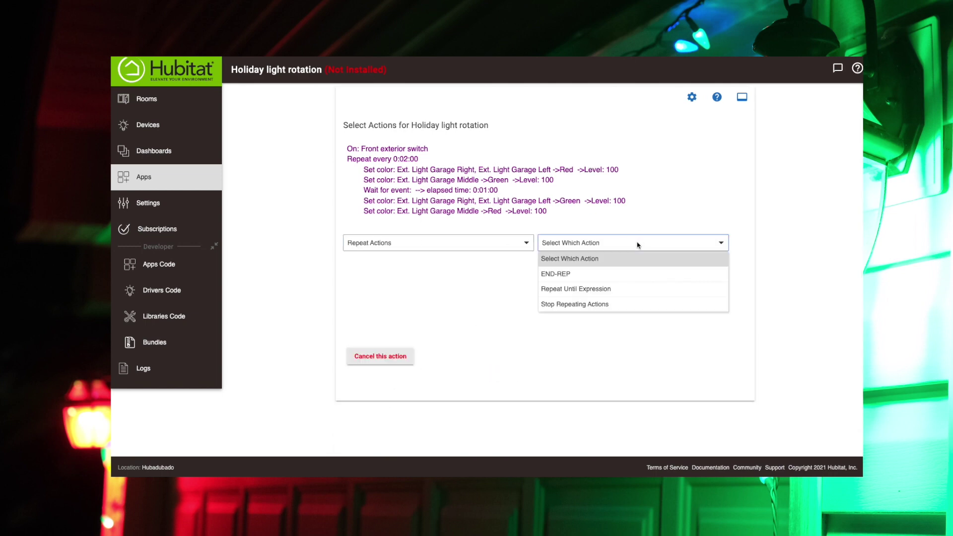
{"action": "left_click", "coordinate": [582, 290]}
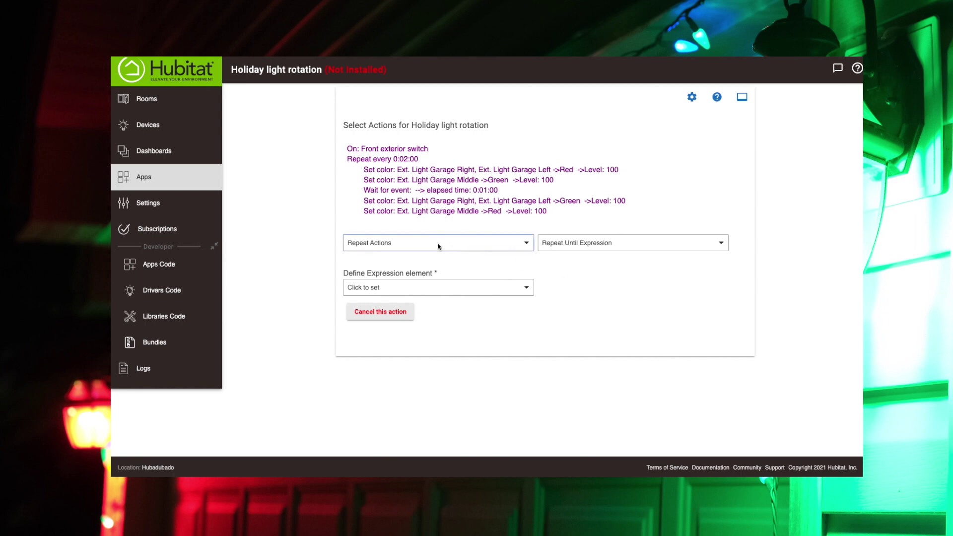
Step: Define a new condition for the until expression using the Time of day capability
{"action": "left_click", "coordinate": [518, 287]}
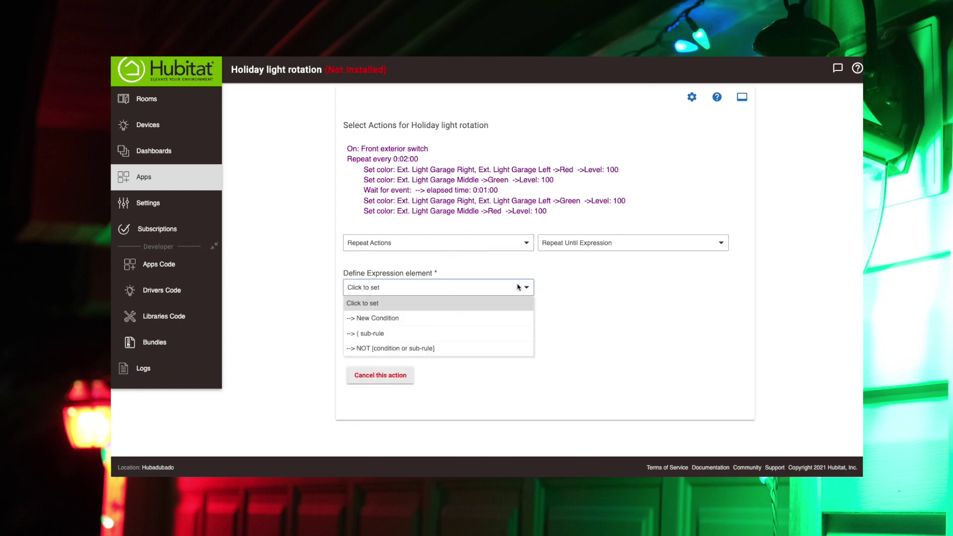
{"action": "left_click", "coordinate": [389, 319]}
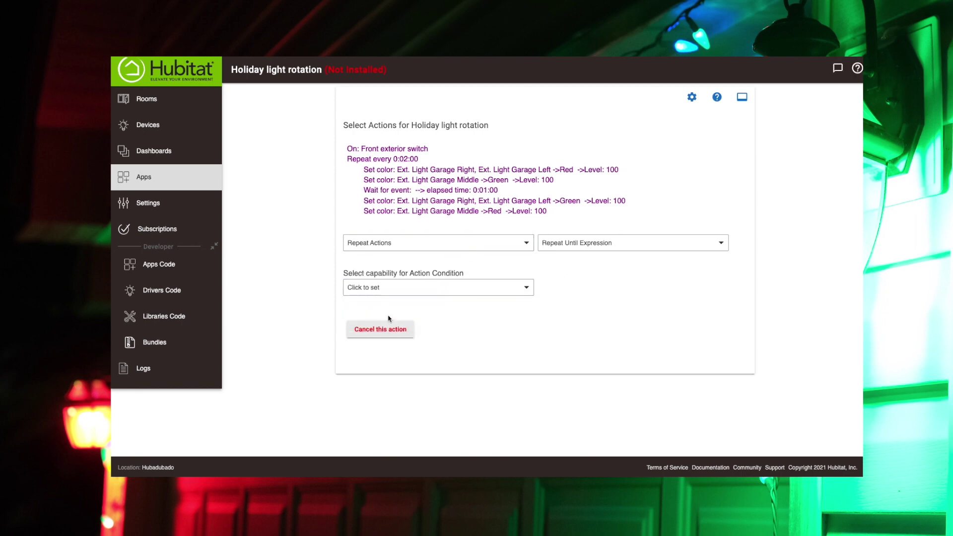
{"action": "left_click", "coordinate": [452, 289]}
{"action": "scroll", "coordinate": [476, 347], "scroll_direction": "down", "scroll_amount": 5}
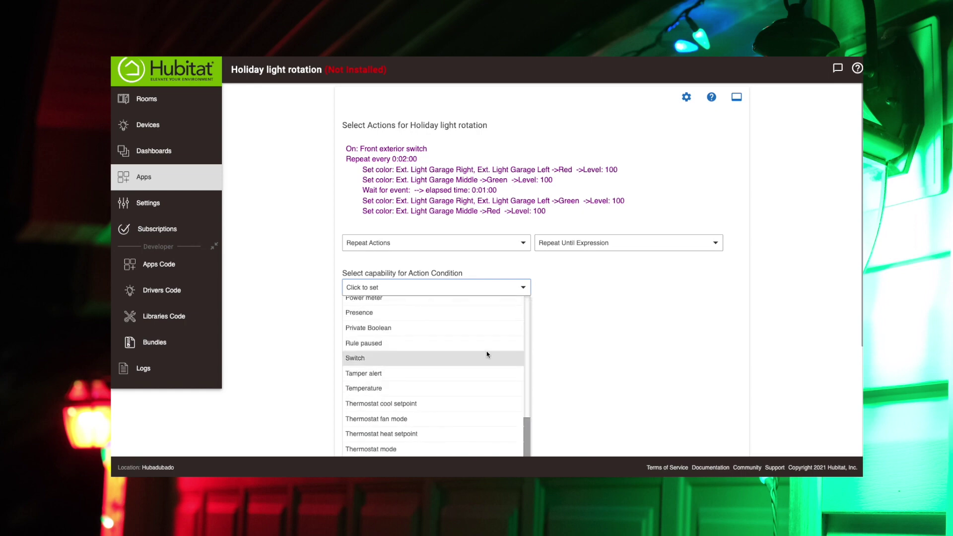
{"action": "scroll", "coordinate": [599, 382], "scroll_direction": "down", "scroll_amount": 3}
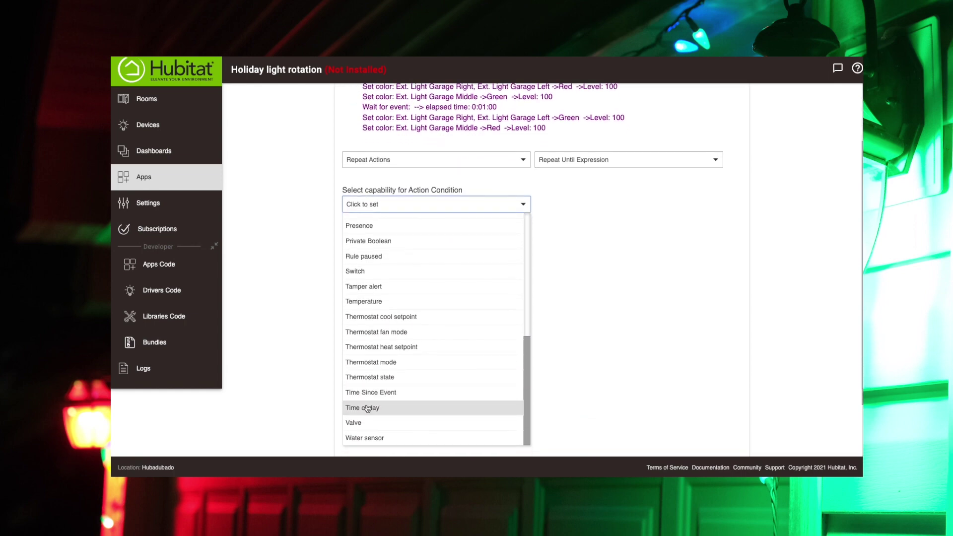
{"action": "left_click", "coordinate": [367, 408]}
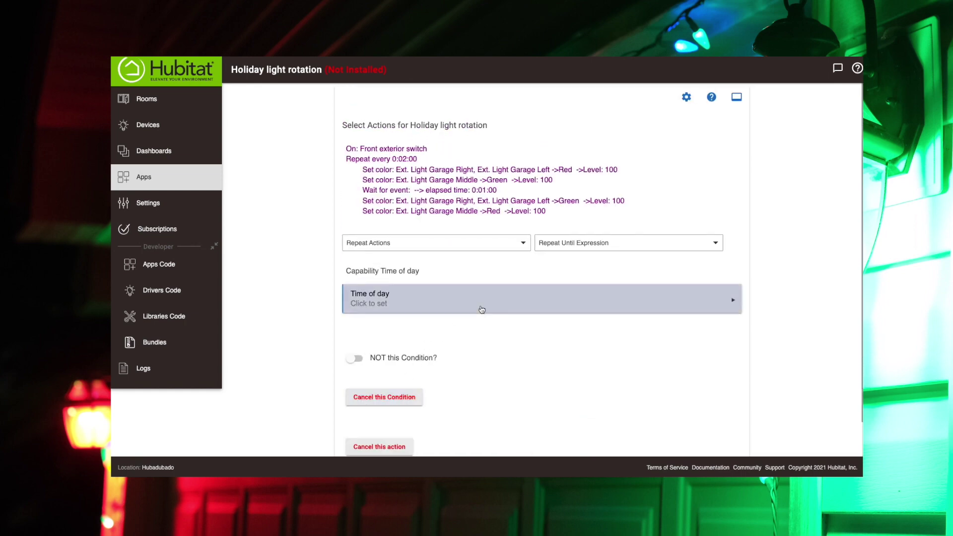
Step: Set the condition's specific start time to 12:22 AM and finish the condition and the until expression
{"action": "left_click", "coordinate": [423, 305]}
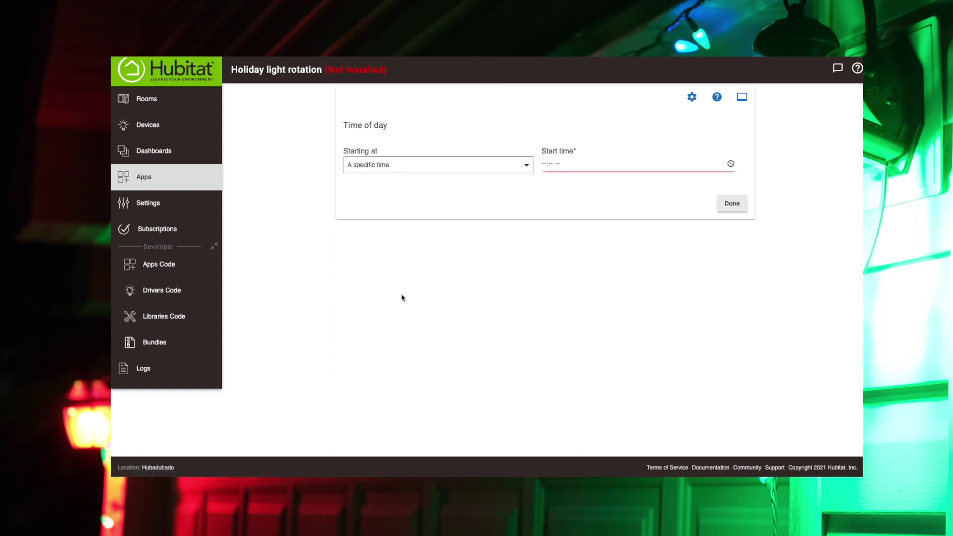
{"action": "left_click", "coordinate": [544, 170]}
{"action": "type", "text": "1202"}
{"action": "type", "text": "2"}
{"action": "type", "text": "a"}
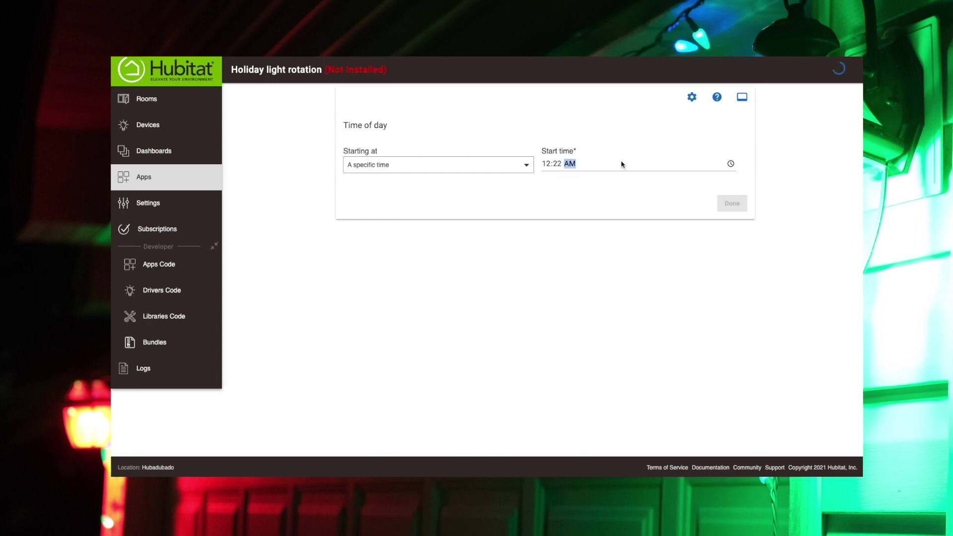
{"action": "left_click", "coordinate": [735, 222]}
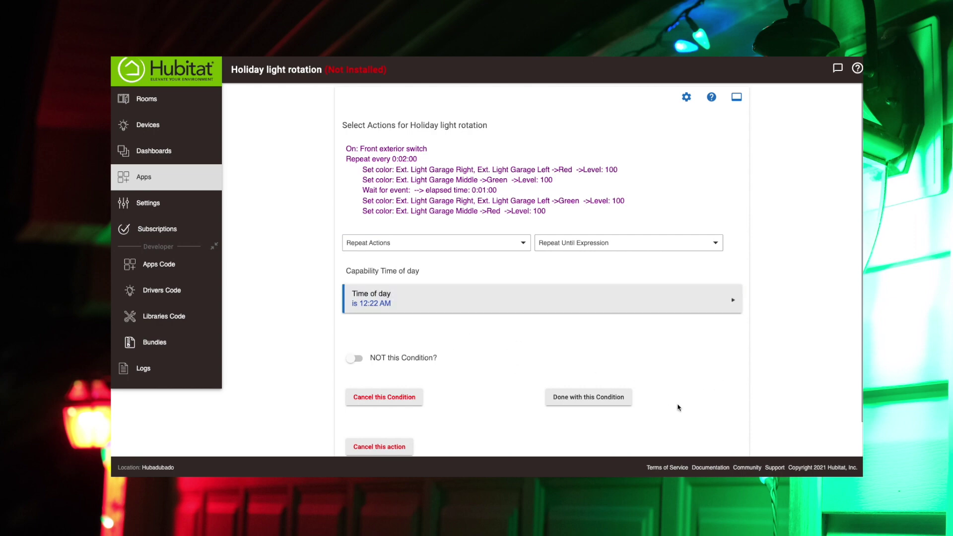
{"action": "left_click", "coordinate": [594, 403]}
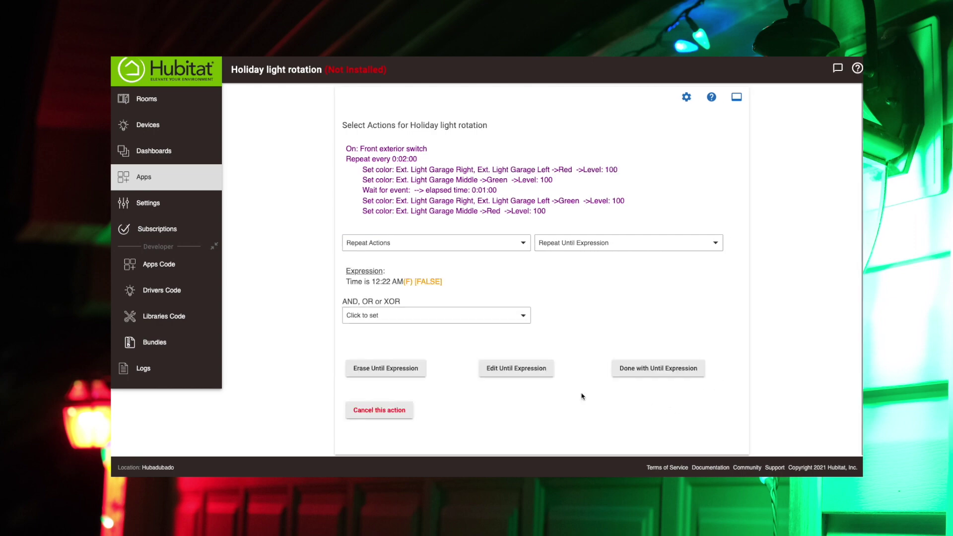
{"action": "left_click", "coordinate": [649, 373]}
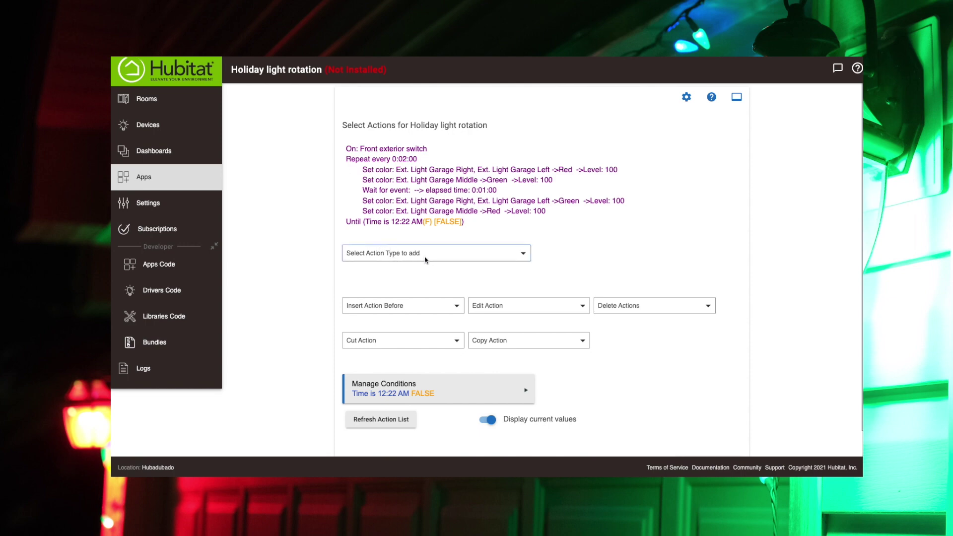
Step: Add a Turn switches on/off action after the repeat block and set it to off
{"action": "left_click", "coordinate": [521, 256]}
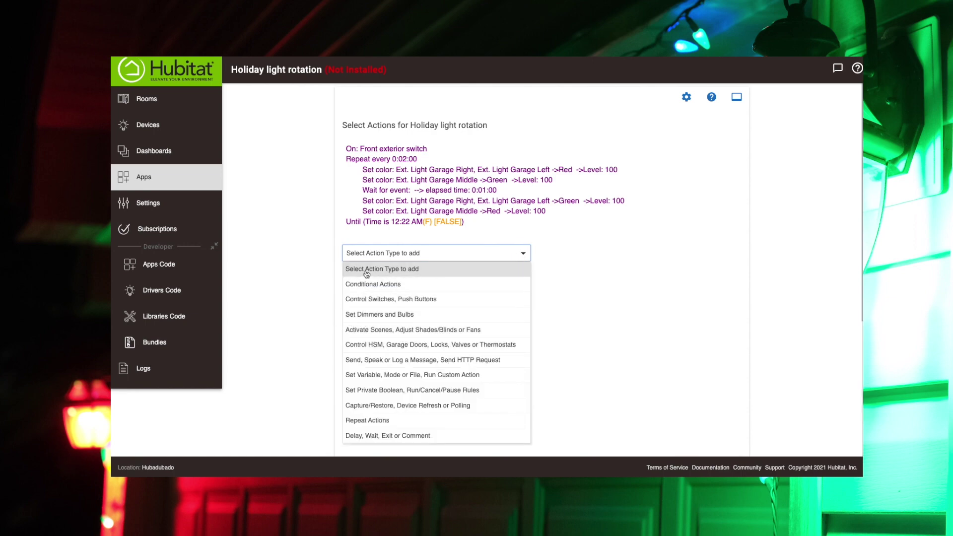
{"action": "left_click", "coordinate": [382, 299]}
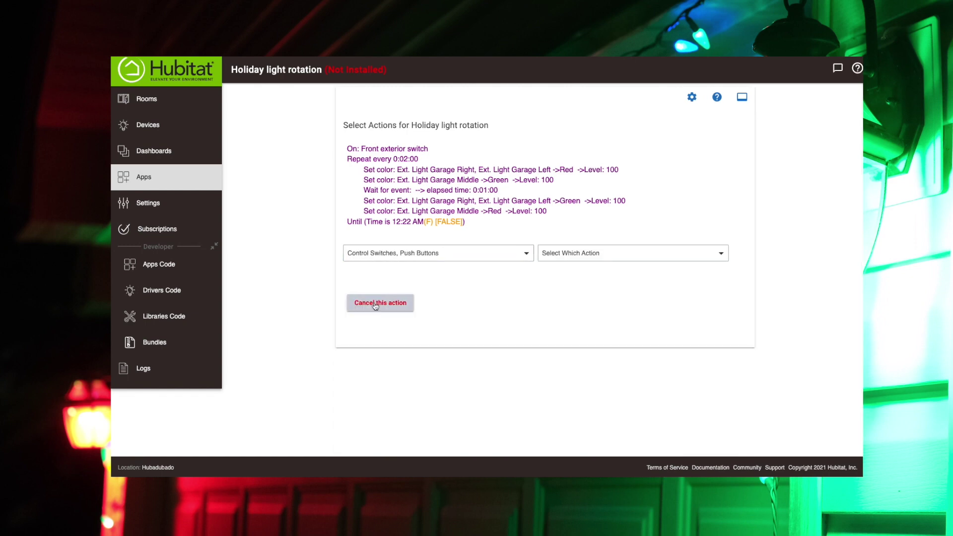
{"action": "left_click", "coordinate": [638, 254]}
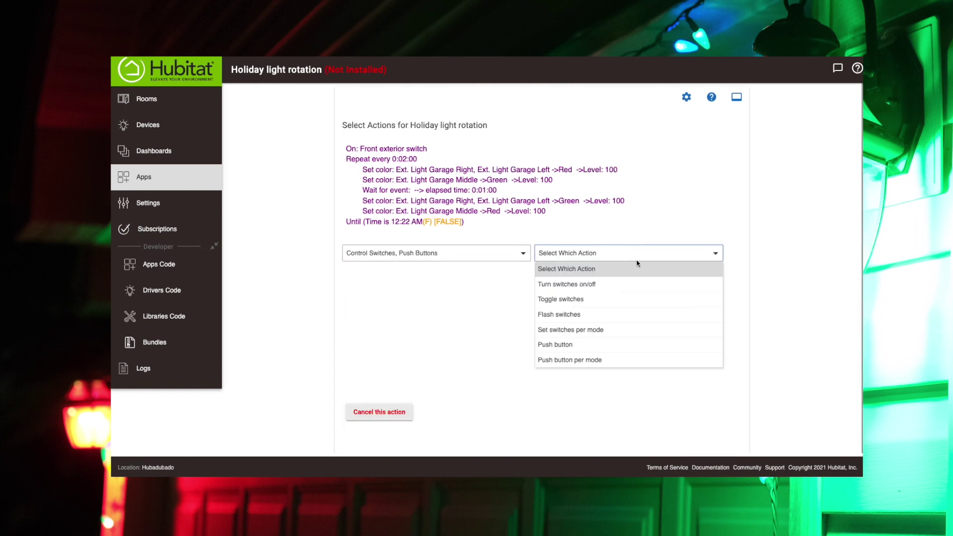
{"action": "left_click", "coordinate": [566, 291]}
{"action": "left_click", "coordinate": [469, 294]}
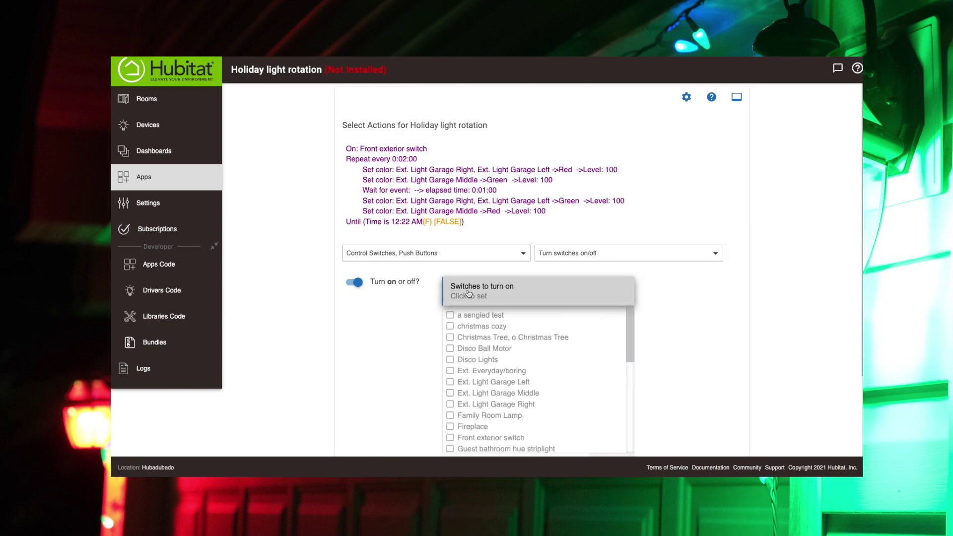
{"action": "left_click", "coordinate": [361, 286]}
{"action": "left_click", "coordinate": [361, 286]}
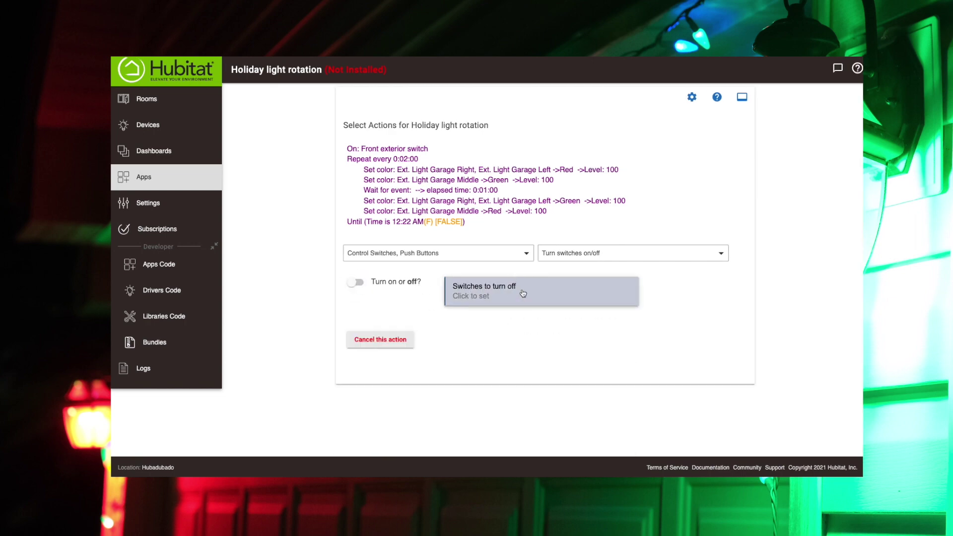
Step: Choose Ext. Light Garage Left, Middle and Right as the switches to turn off and finish the action
{"action": "left_click", "coordinate": [471, 293]}
{"action": "left_click", "coordinate": [450, 382]}
{"action": "left_click", "coordinate": [451, 394]}
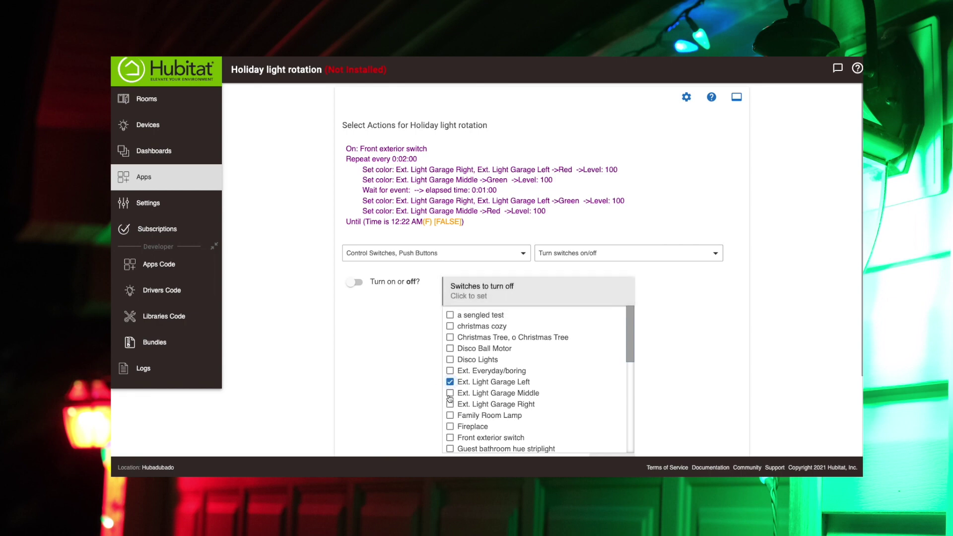
{"action": "left_click", "coordinate": [451, 404]}
{"action": "scroll", "coordinate": [421, 390], "scroll_direction": "down", "scroll_amount": 2}
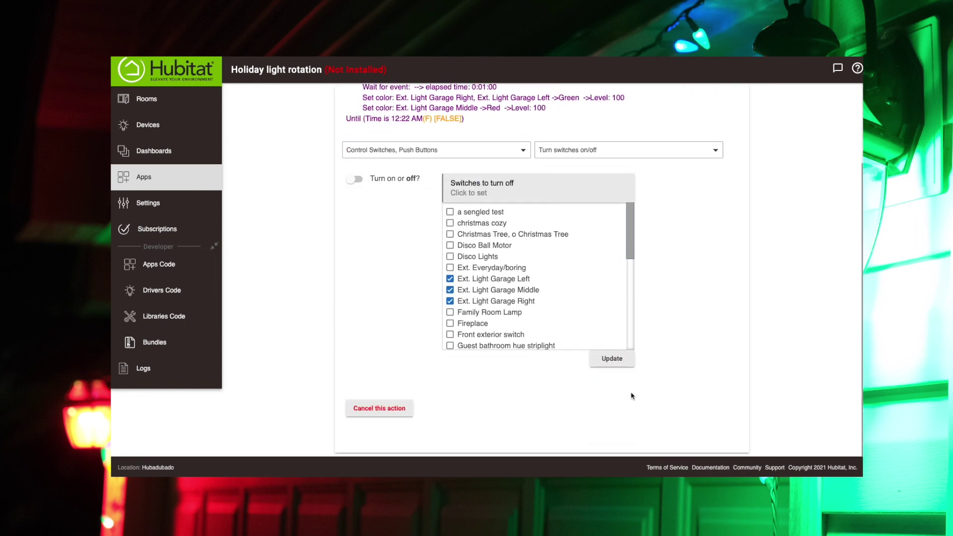
{"action": "left_click", "coordinate": [618, 366]}
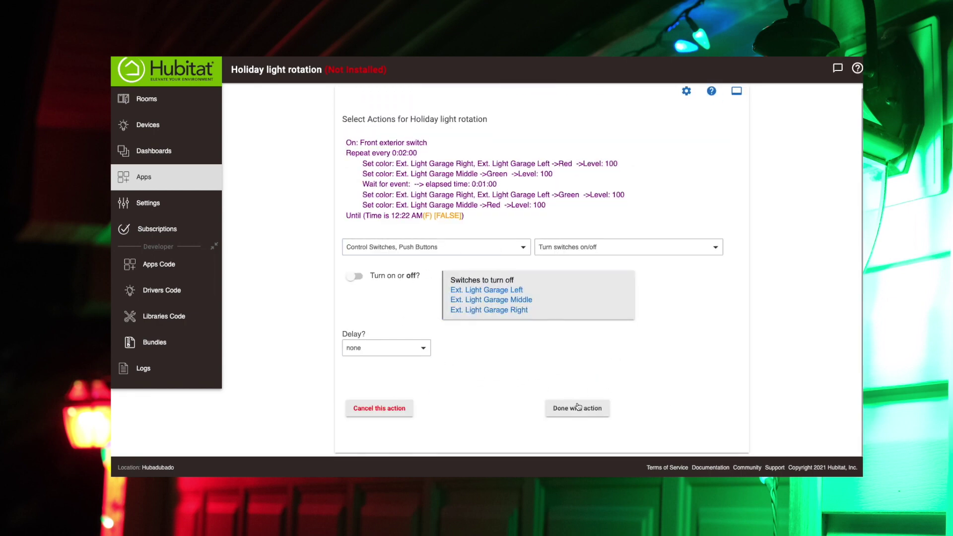
{"action": "left_click", "coordinate": [577, 407]}
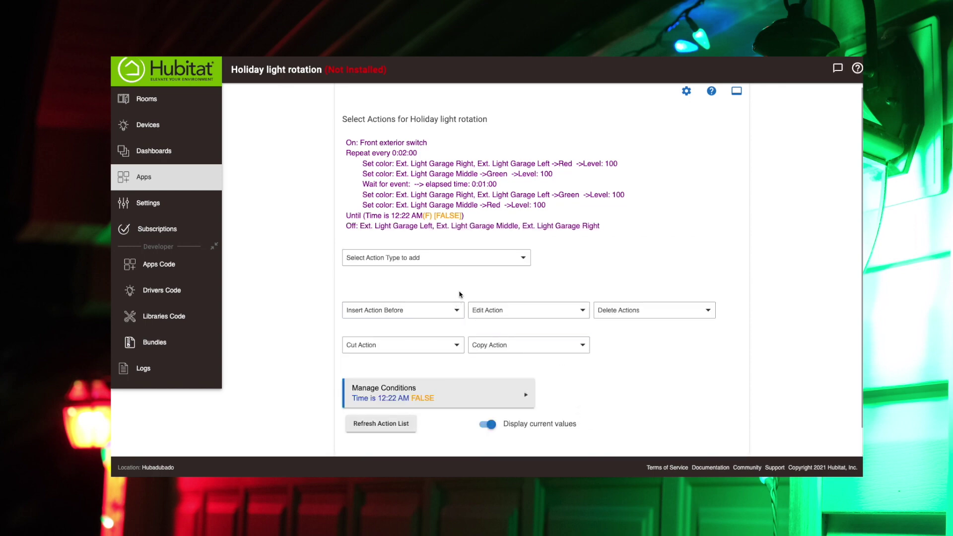
Step: Finish the action list and save the Holiday light rotation rule
{"action": "scroll", "coordinate": [534, 290], "scroll_direction": "down", "scroll_amount": 1}
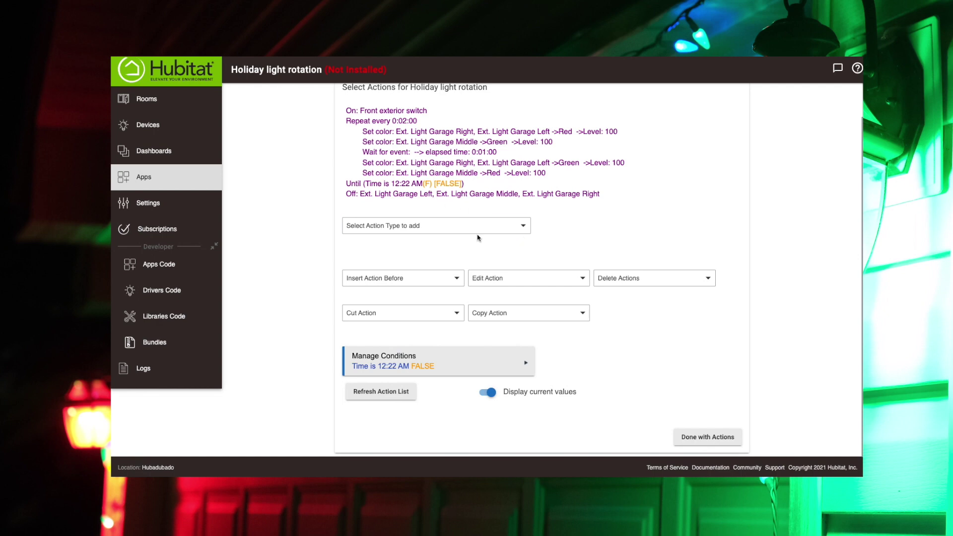
{"action": "left_click", "coordinate": [709, 437]}
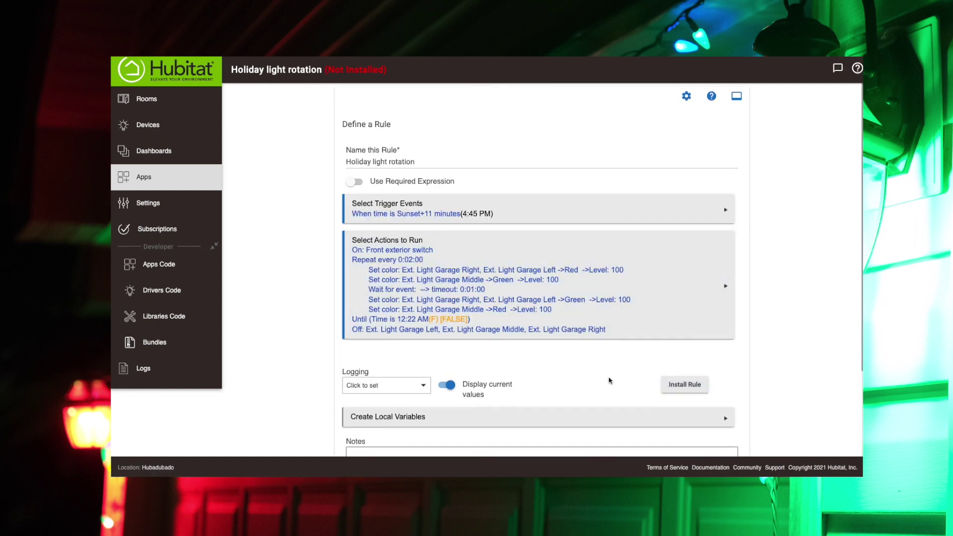
{"action": "scroll", "coordinate": [611, 382], "scroll_direction": "down", "scroll_amount": 2}
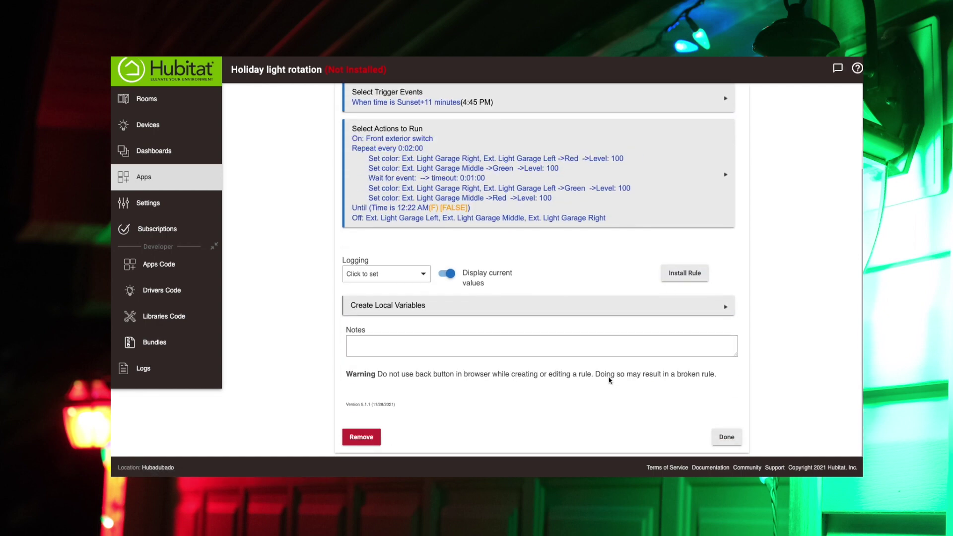
{"action": "left_click", "coordinate": [728, 439]}
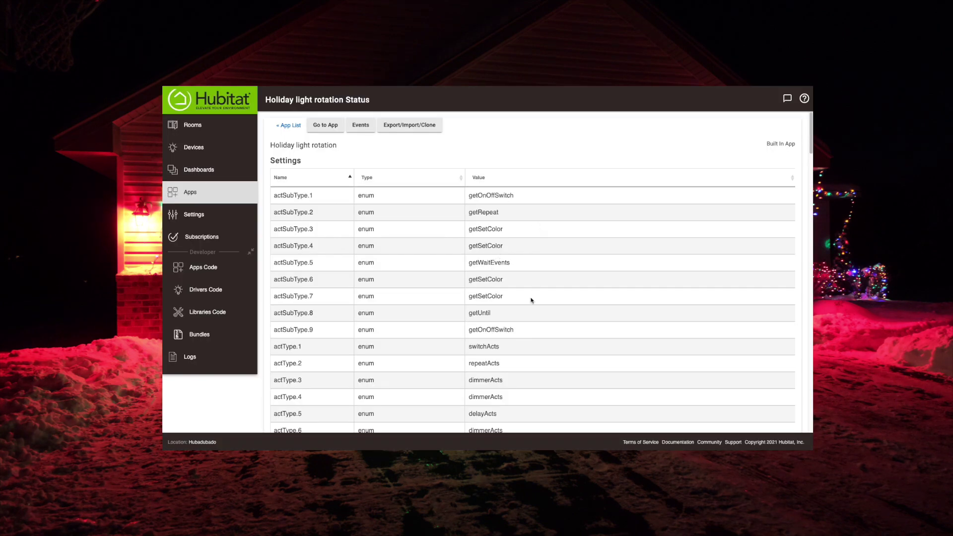
Step: Clone the Holiday light rotation rule from its status page
{"action": "left_click", "coordinate": [413, 126]}
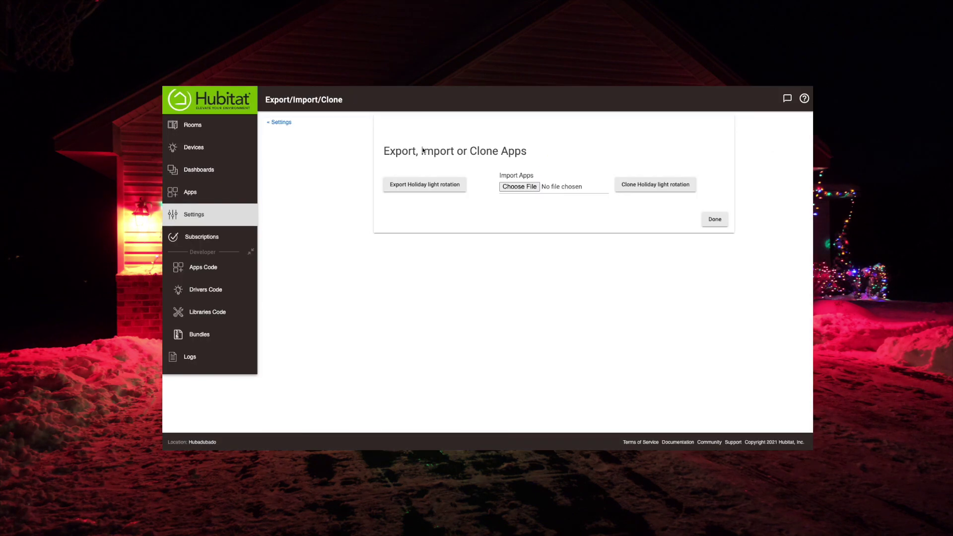
{"action": "left_click", "coordinate": [660, 190]}
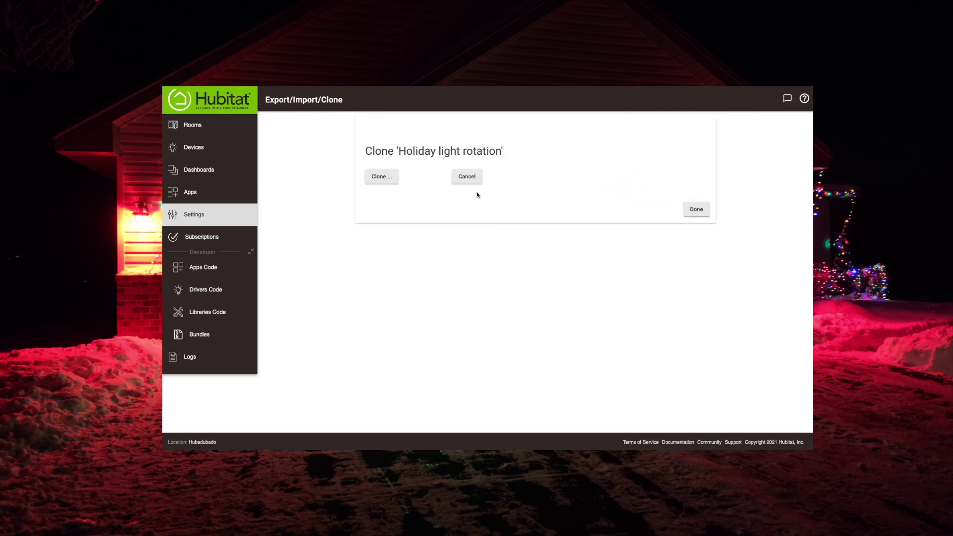
{"action": "left_click", "coordinate": [384, 177]}
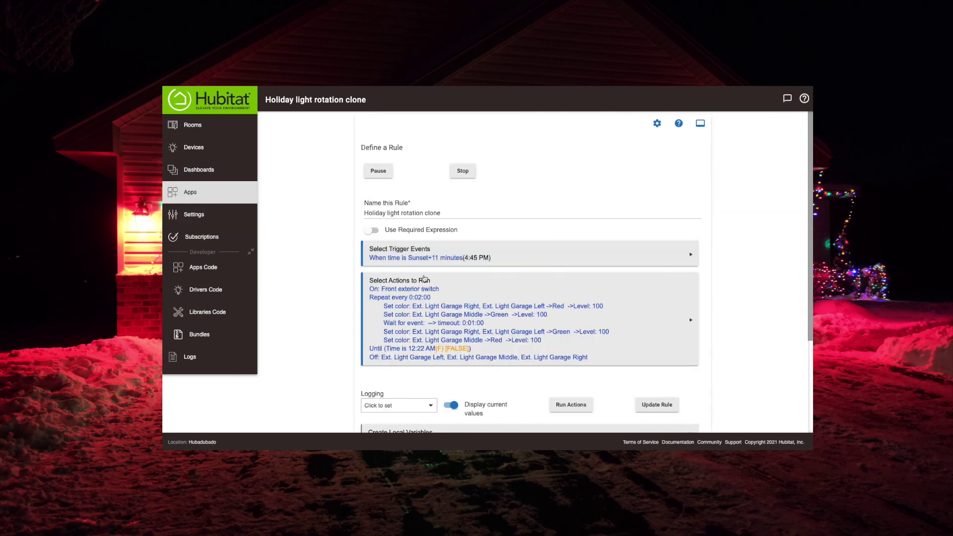
Step: Open the cloned rule's actions and bring up the choice of actions to edit
{"action": "left_click", "coordinate": [445, 314]}
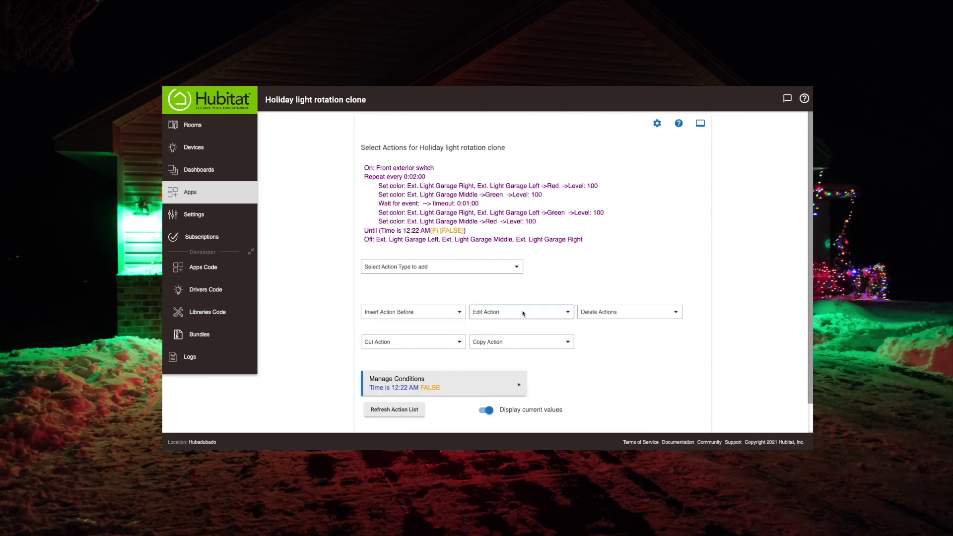
{"action": "left_click", "coordinate": [566, 312]}
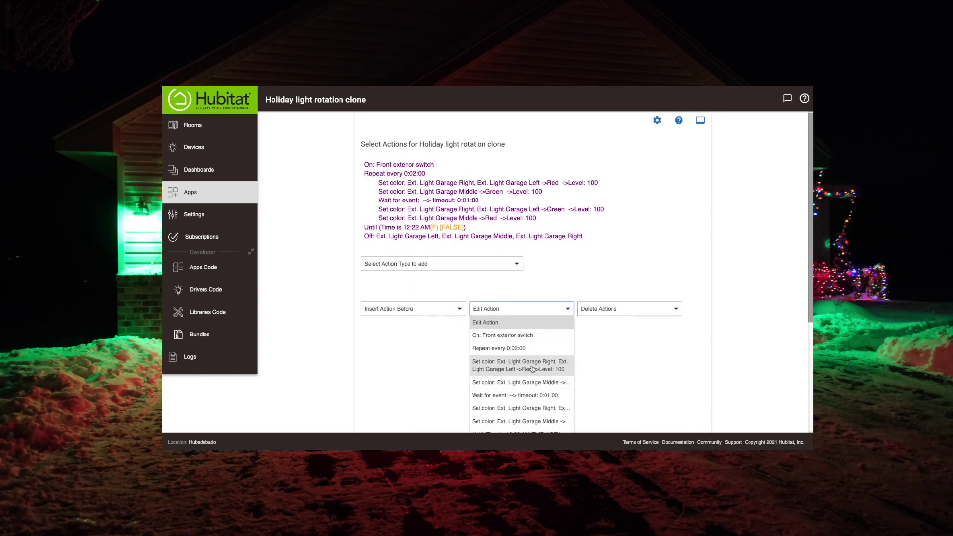